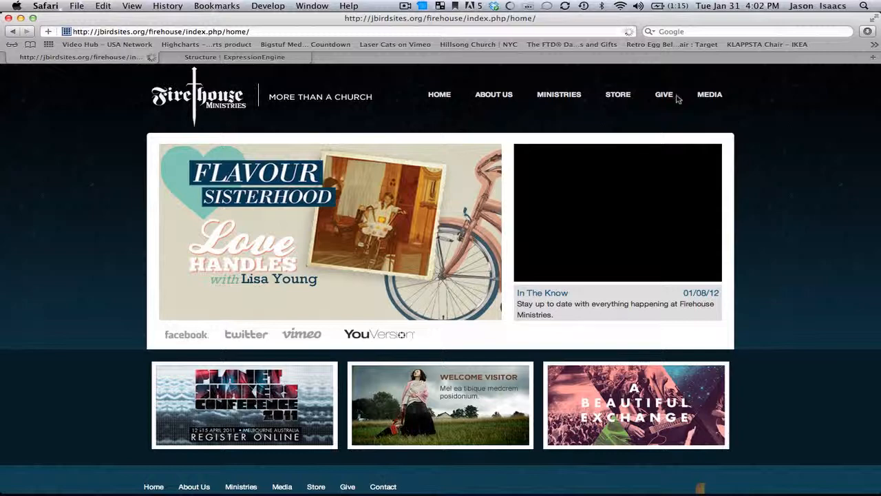
Open the site's Media page to see the Sermon Archive with its two January 2012 sermons
left_click(704, 96)
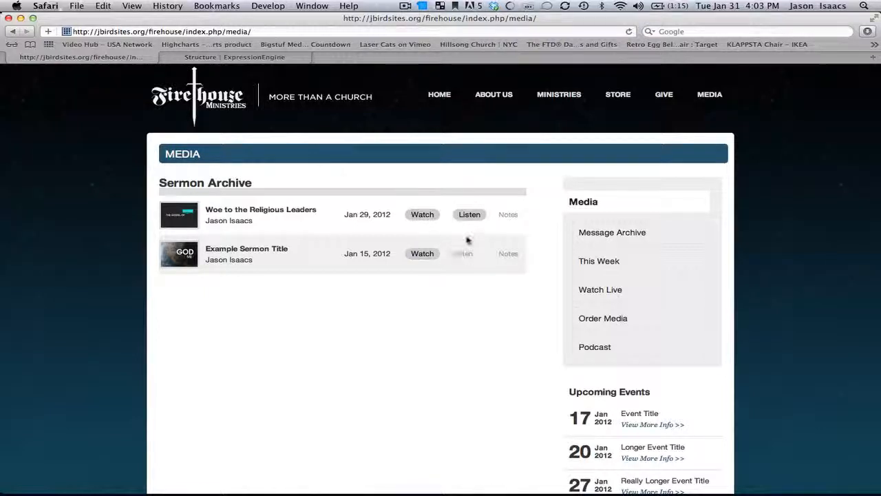
Watch the Woe to the Religious Leaders sermon page, then return to the ExpressionEngine Structure pages list
left_click(423, 215)
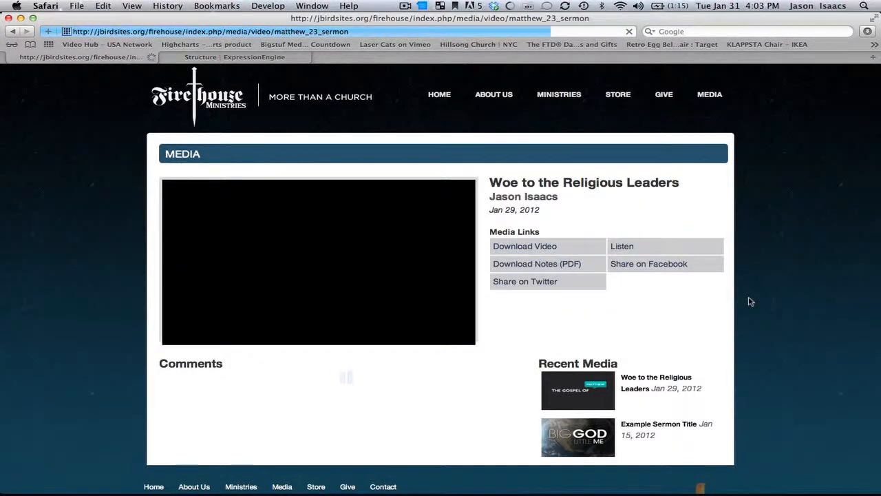
scroll(750, 301, "down", 3)
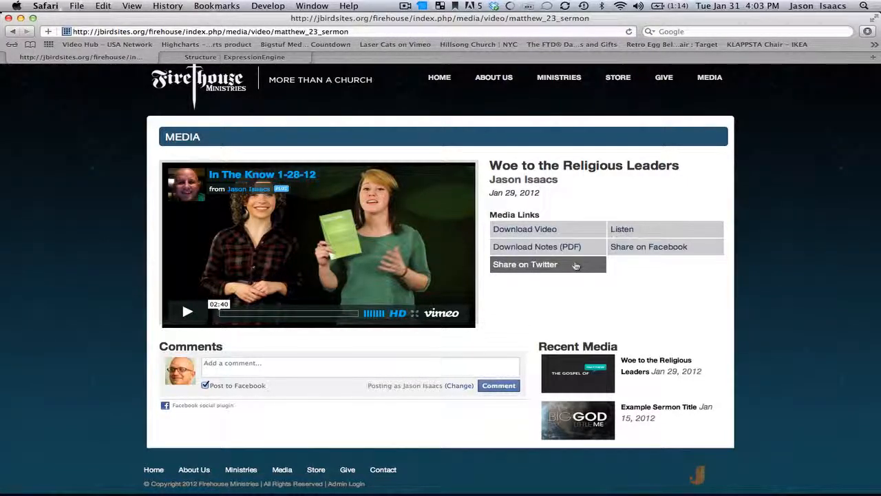
scroll(509, 311, "down", 1)
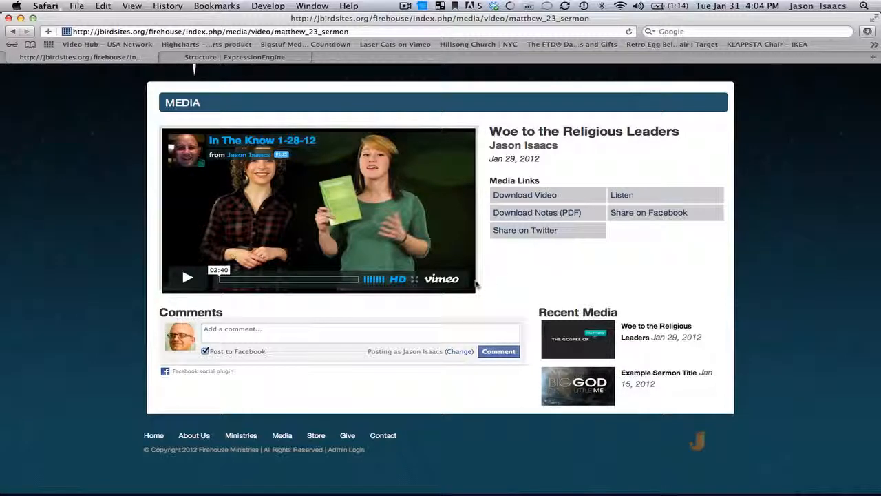
scroll(492, 282, "up", 1)
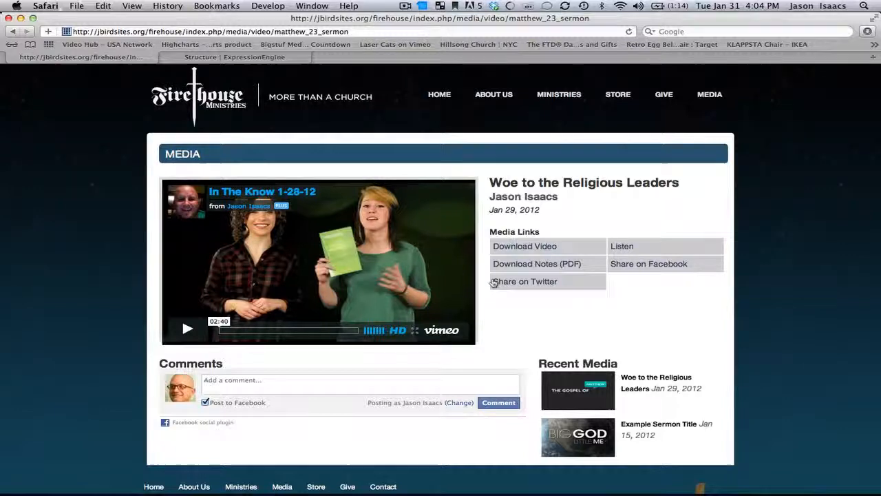
left_click(281, 59)
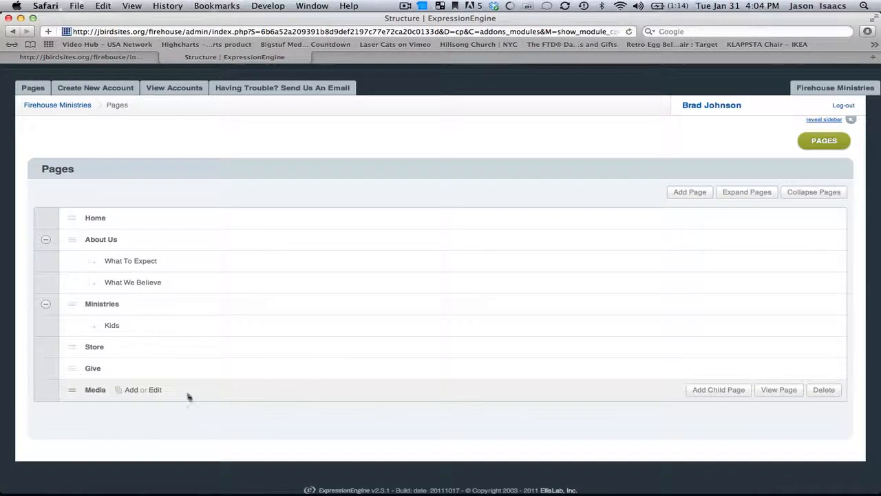
Add a new entry under the Media page and look over the blank entry form
left_click(132, 391)
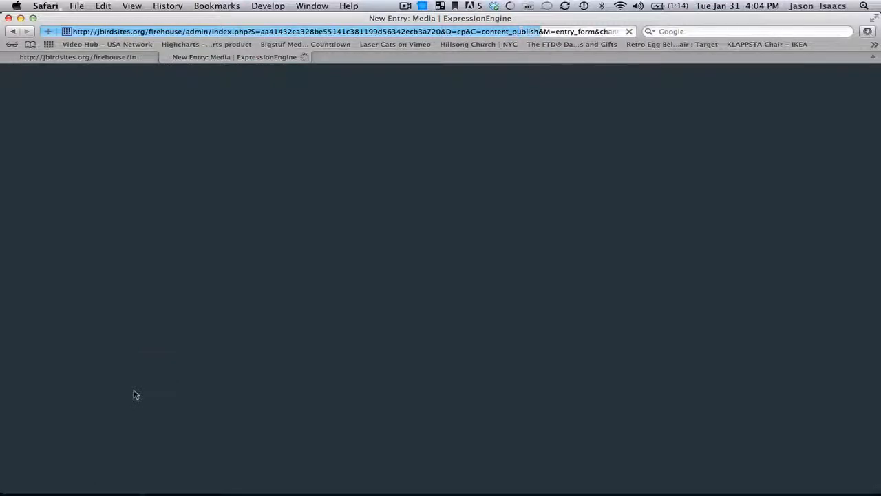
scroll(249, 279, "down", 5)
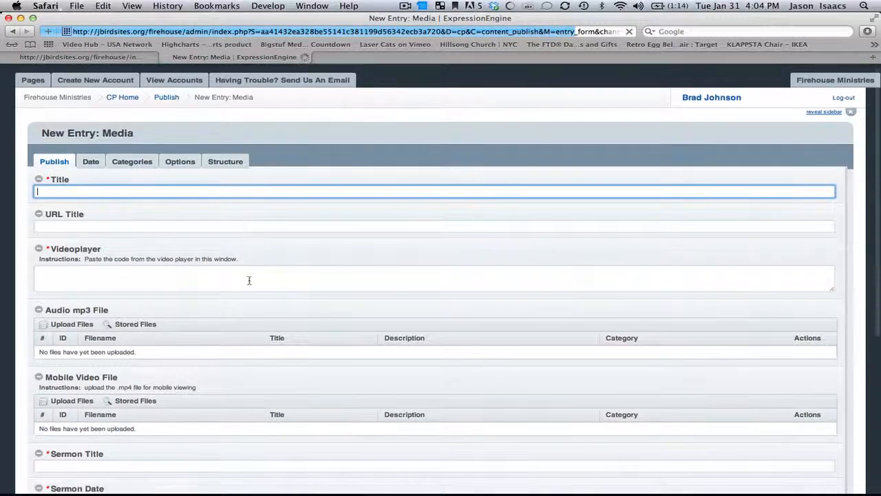
scroll(250, 281, "down", 2)
scroll(249, 283, "up", 2)
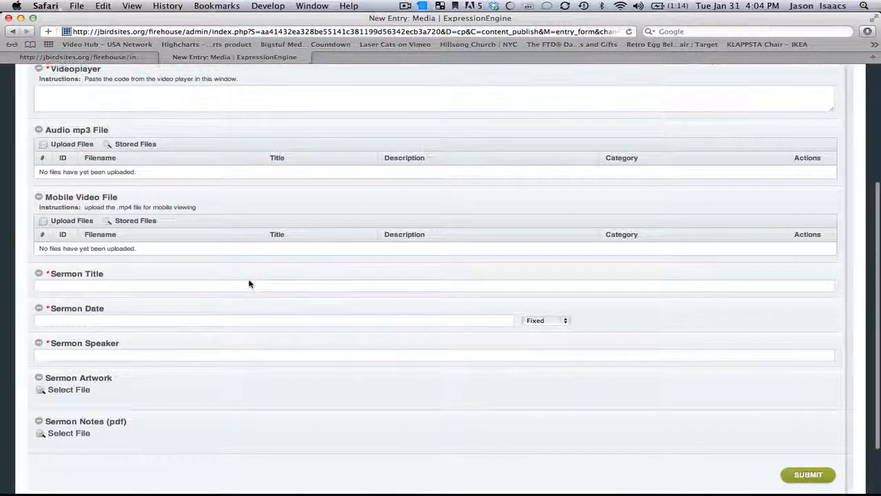
scroll(249, 283, "up", 3)
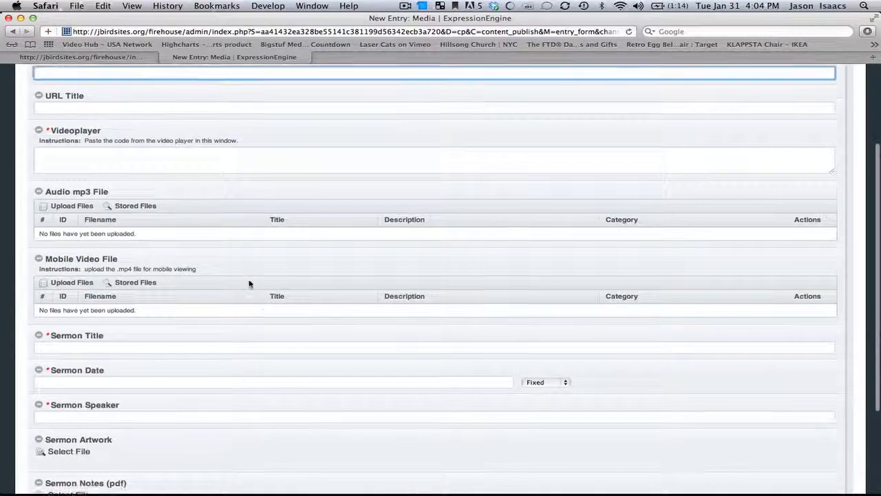
scroll(249, 283, "up", 1)
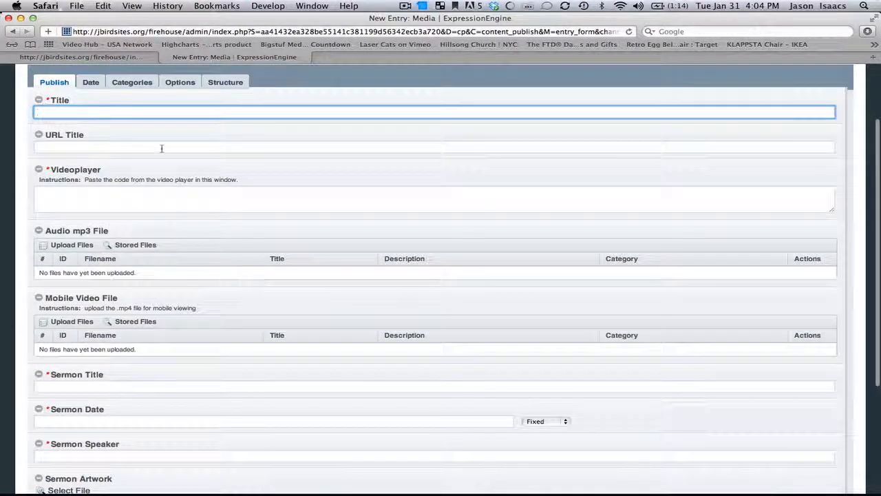
Check the live sermon page's title and its matthew_23_sermon address for reference
left_click(127, 55)
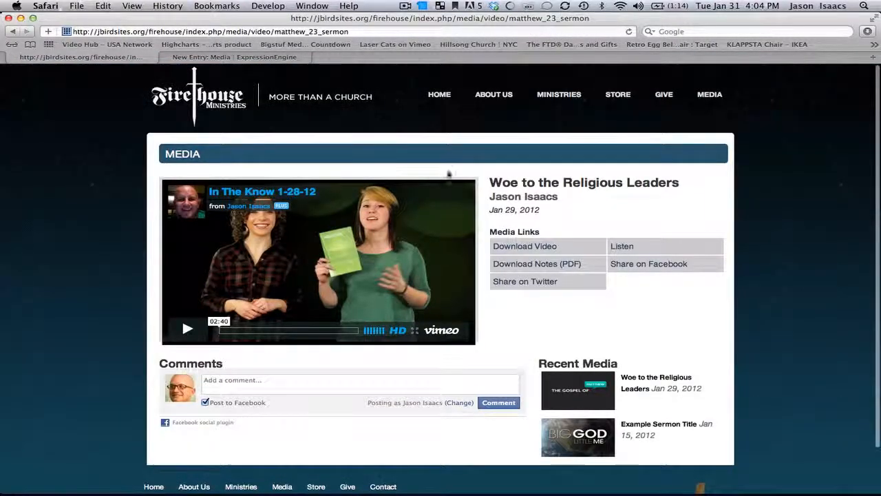
left_click_drag(491, 182, 667, 183)
left_click(680, 182)
left_click(293, 56)
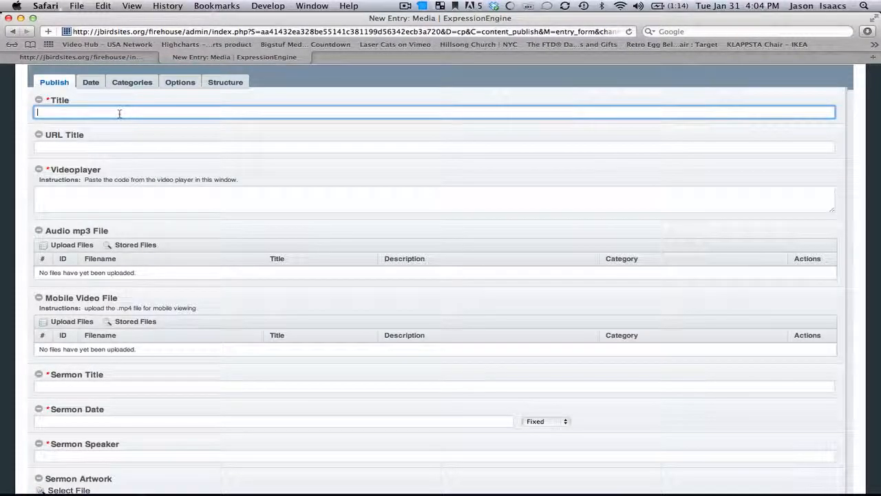
left_click(147, 58)
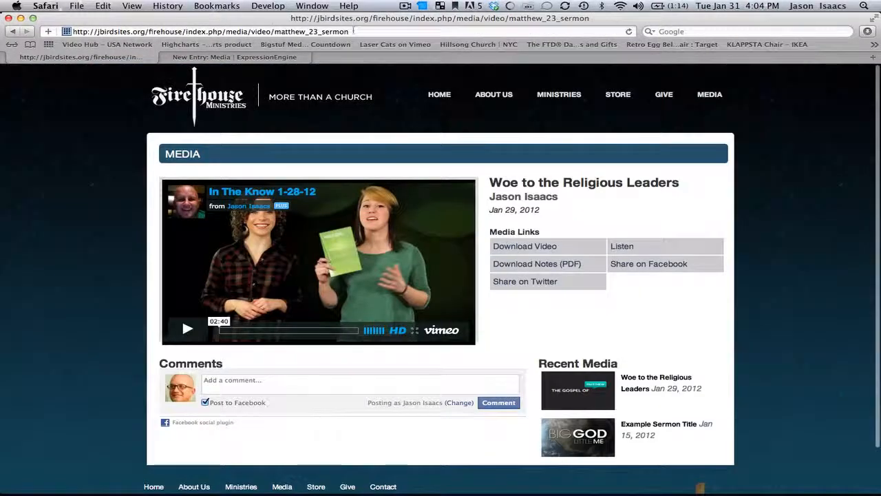
left_click_drag(354, 31, 275, 31)
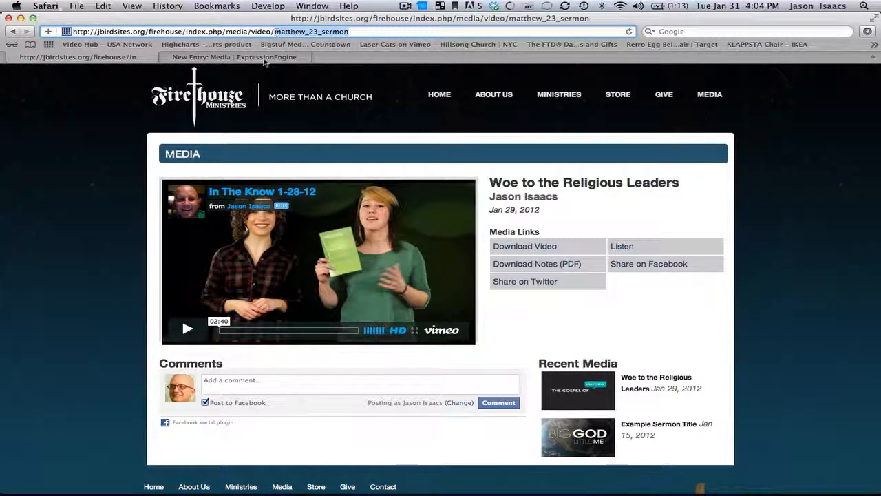
left_click(264, 57)
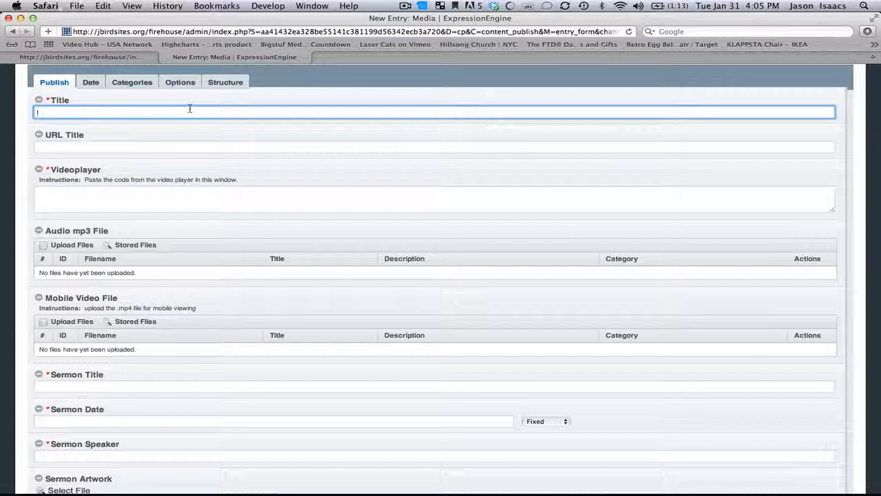
Title the entry 'Demo Video Sermon' and get the Videoplayer field ready in a new tab
type("Demo Video S")
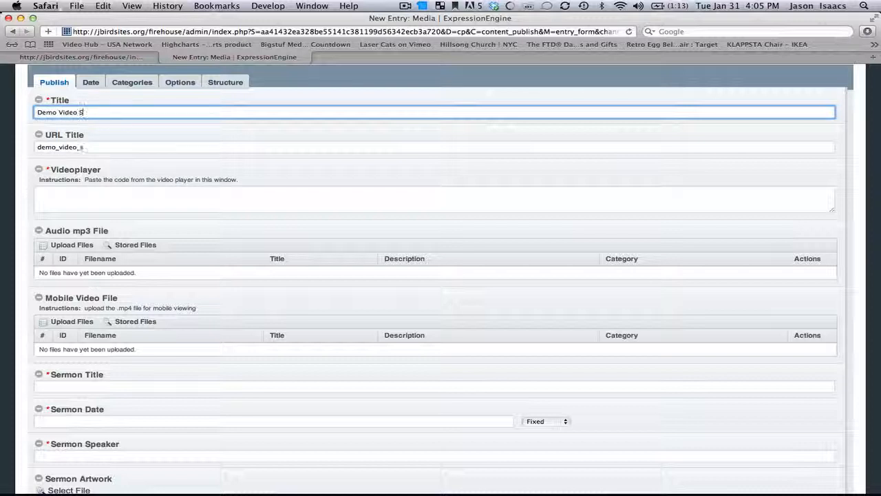
type("ermon")
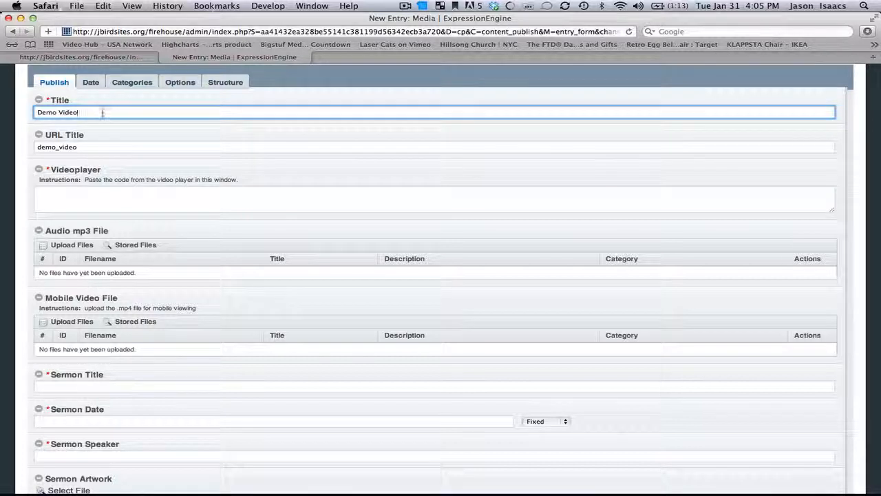
left_click(71, 191)
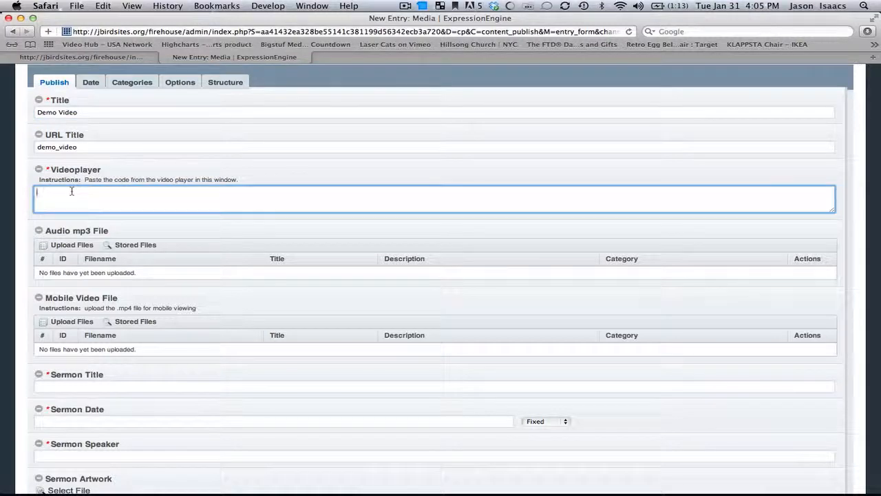
key("super+t")
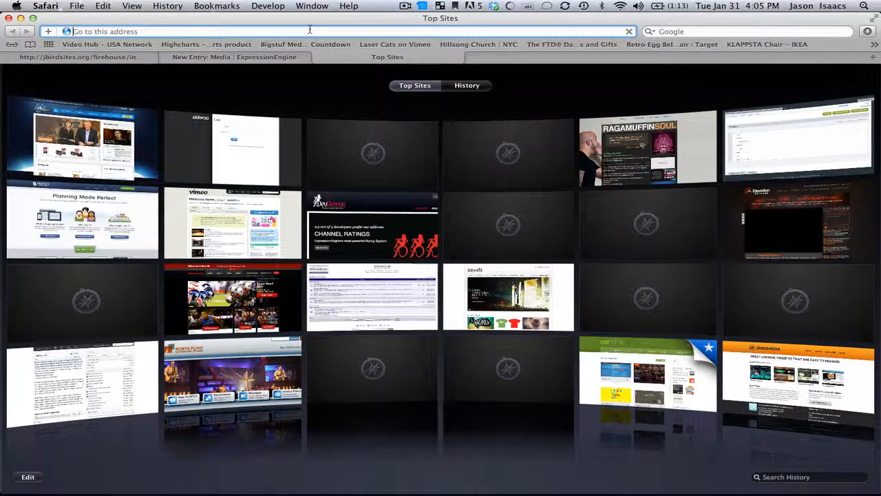
On Vimeo, open Super Bowl Friend Day from My Videos and show its Share dialog
type("vimeo.com/")
key("Return")
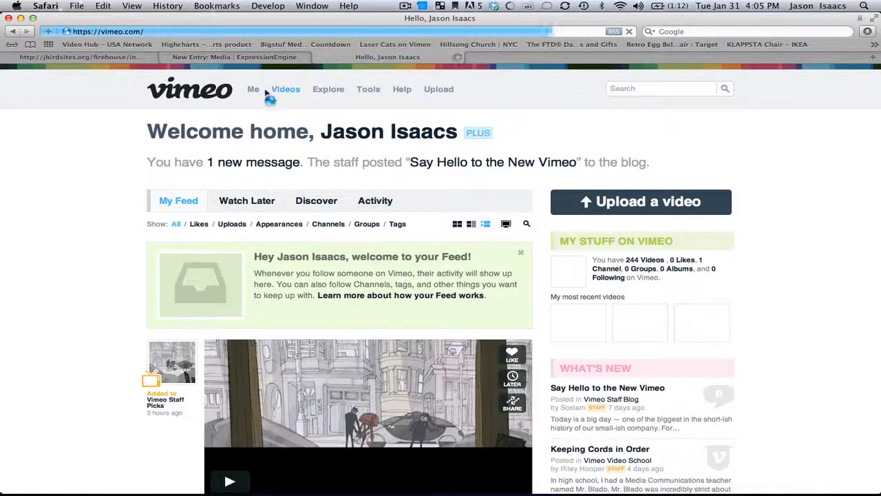
mouse_move(285, 88)
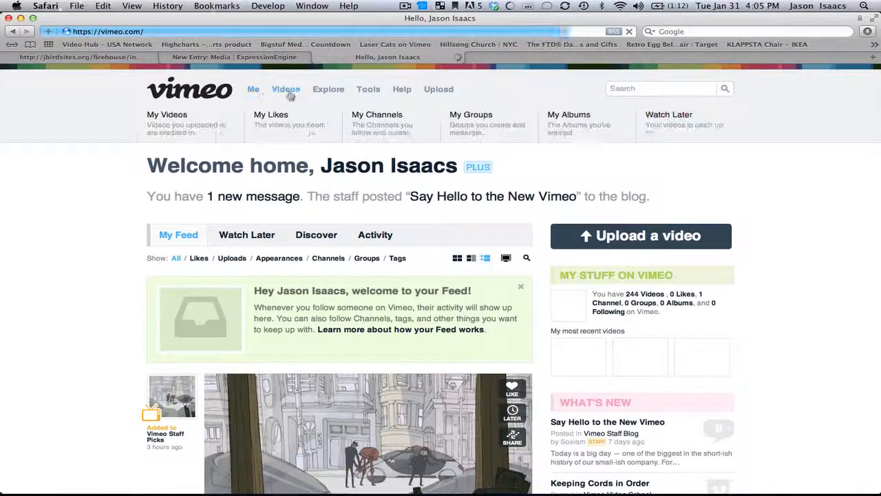
left_click(213, 125)
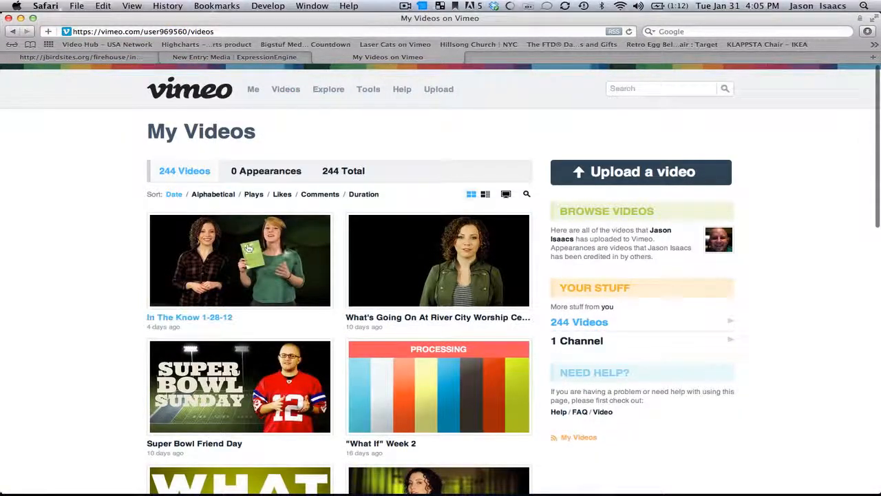
left_click(267, 383)
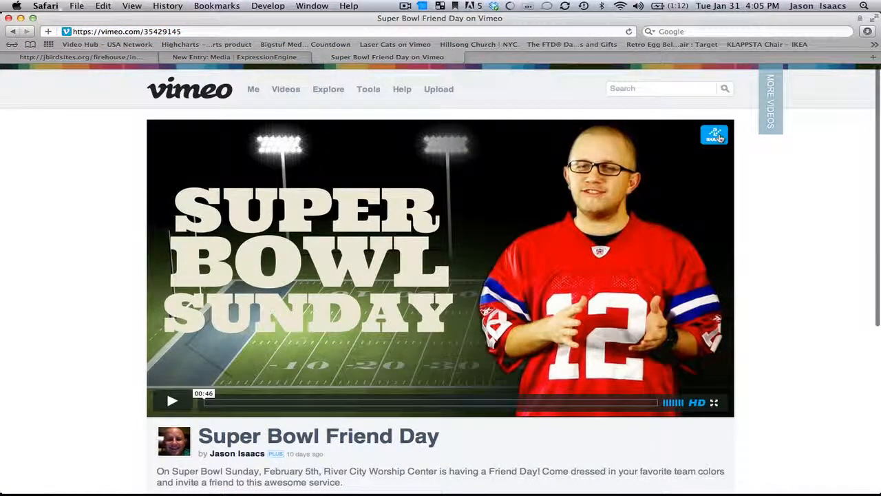
left_click(715, 135)
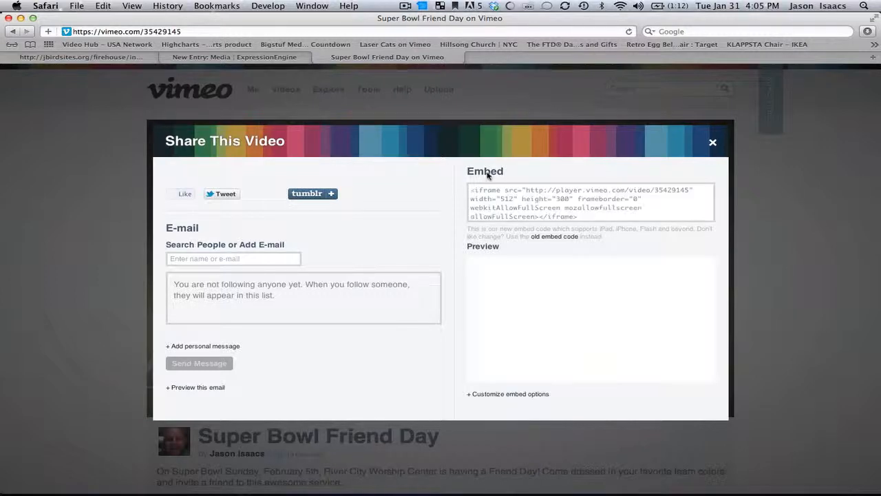
Resize the Super Bowl Friend Day embed to 512×300 and copy its embed code
left_click(498, 394)
scroll(498, 393, "down", 3)
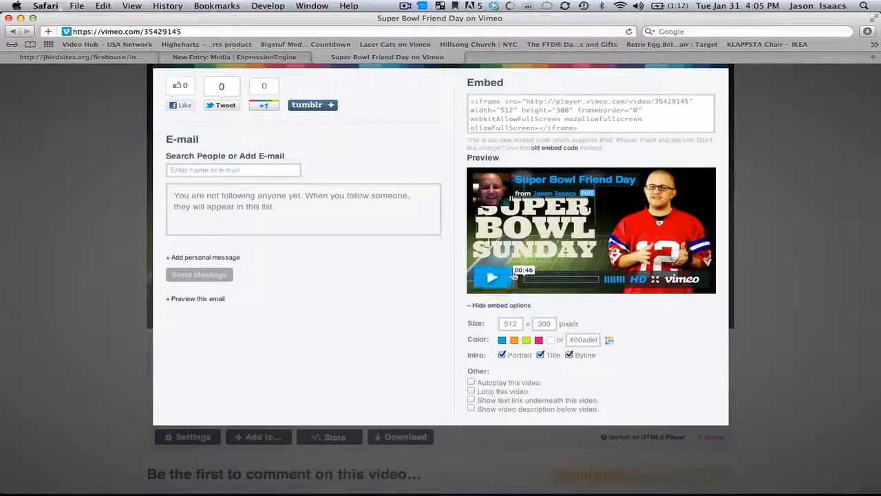
left_click(525, 110)
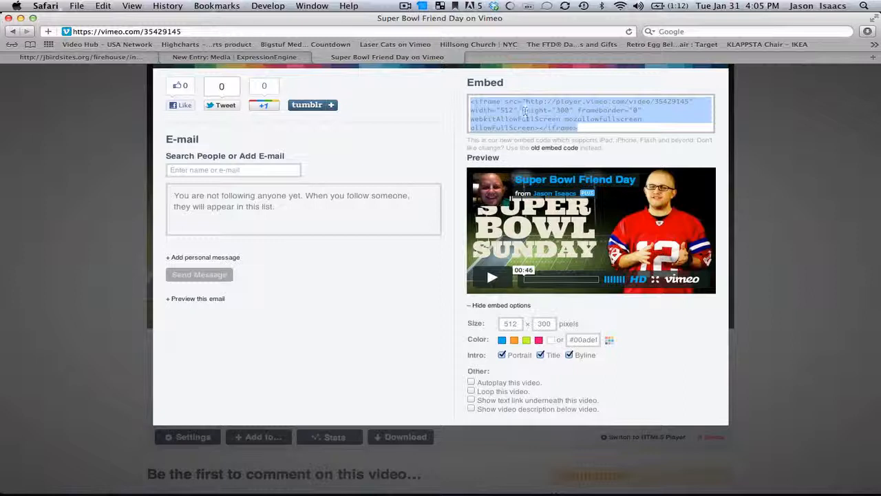
left_click(554, 323)
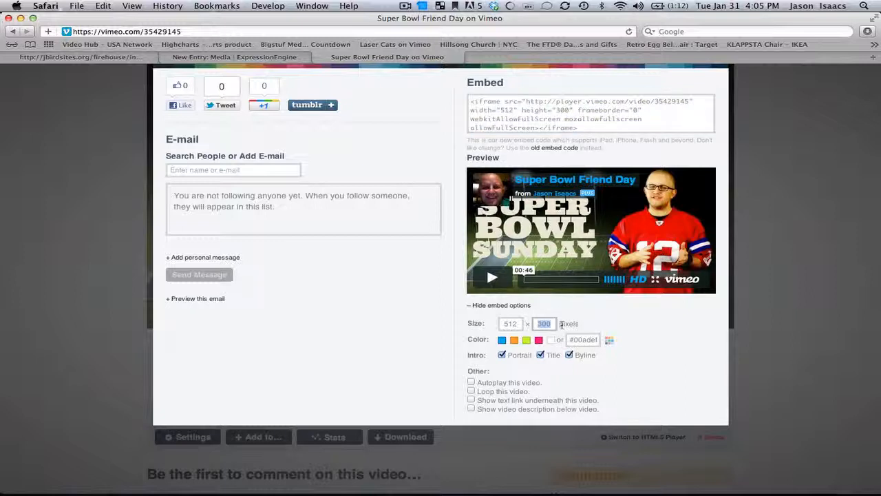
type("280")
left_click_drag(503, 325, 528, 325)
type("512")
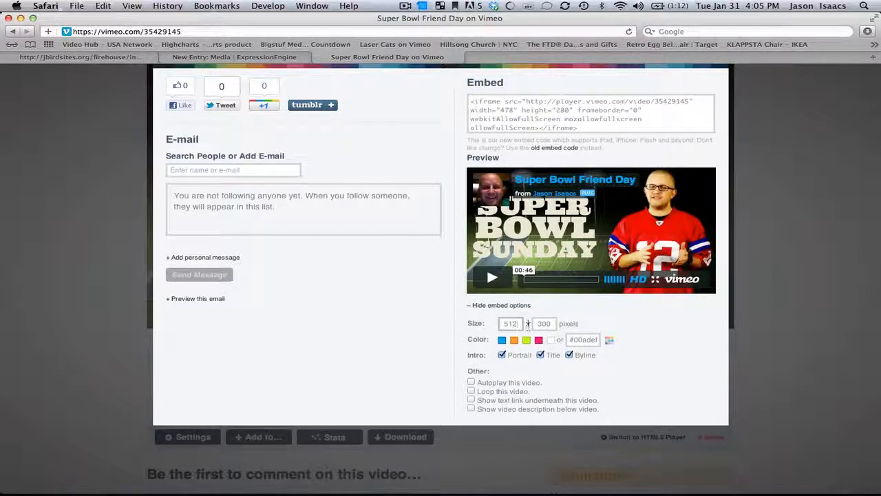
left_click(543, 106)
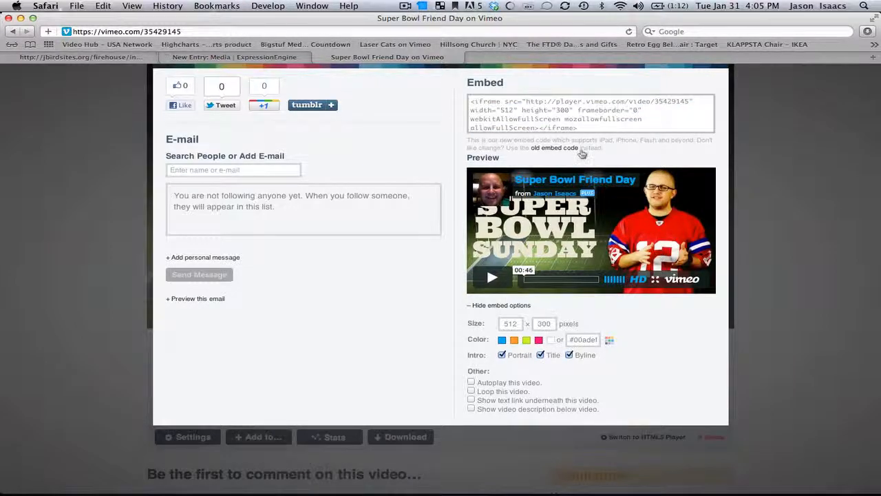
left_click(557, 117)
key("super+c")
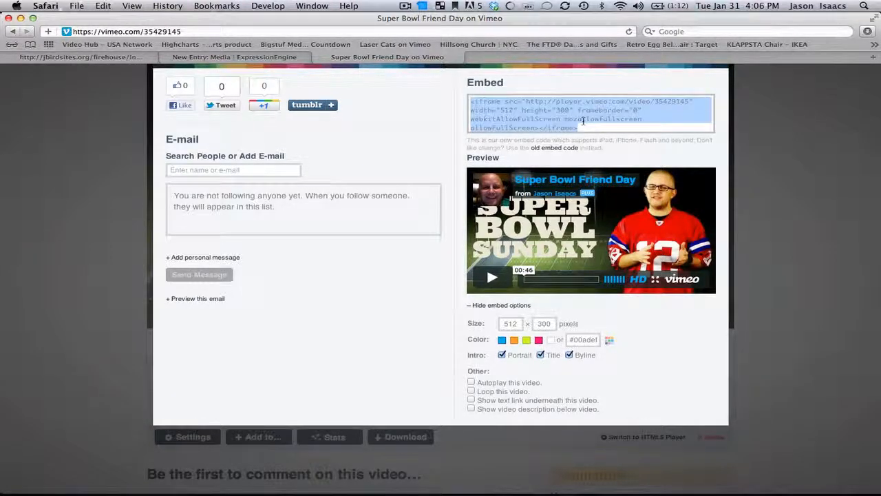
left_click(225, 56)
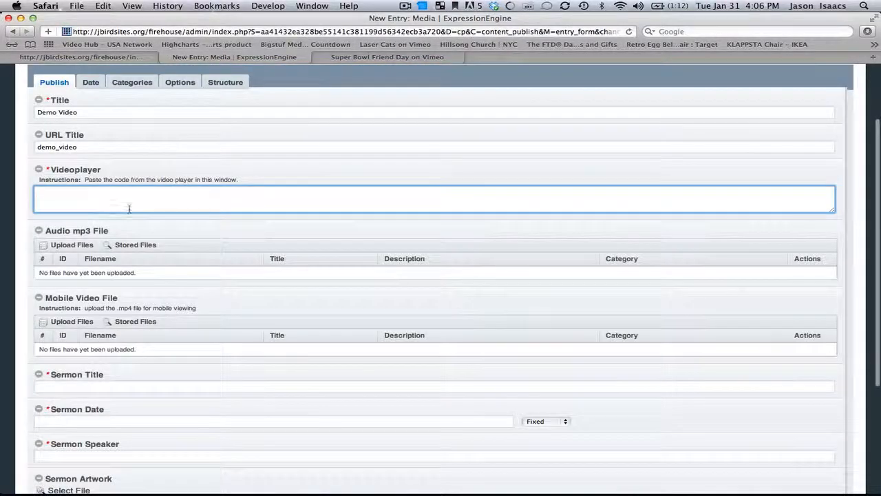
Paste the Vimeo iframe for video 35429145, sized 512×300, into the Videoplayer field
key("super+v")
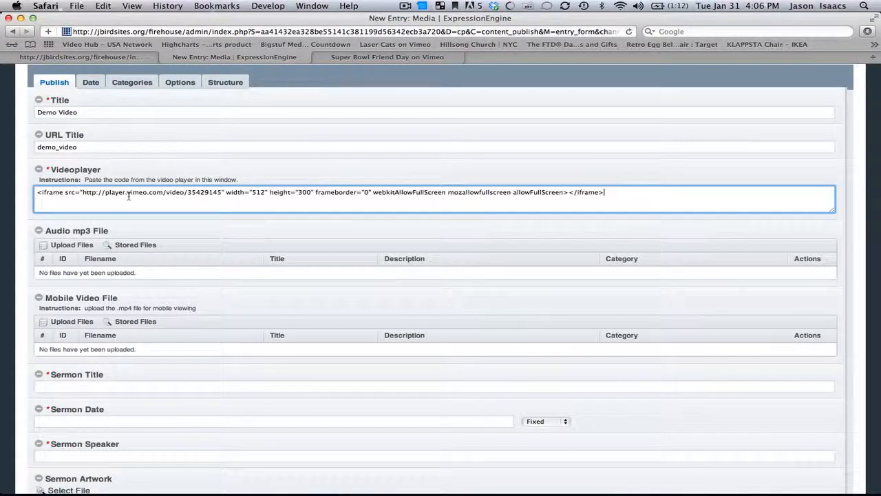
scroll(124, 174, "down", 2)
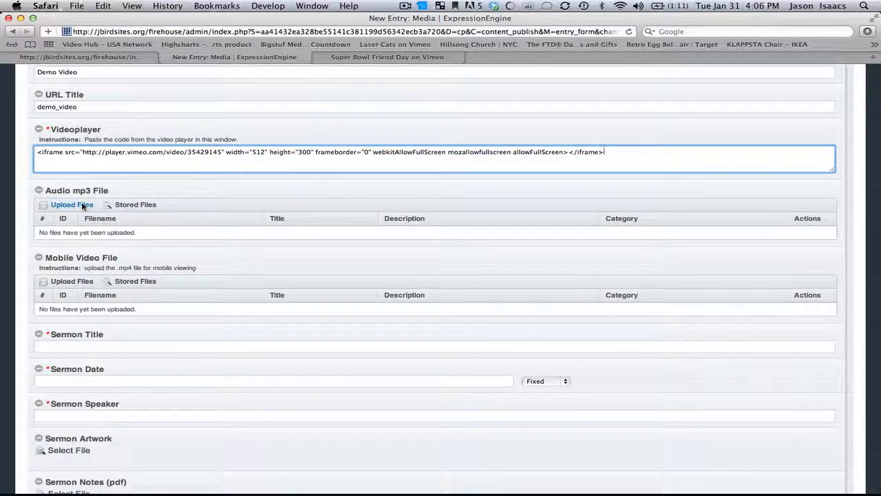
Upload favorite_dress.mp3 from the Desktop as the Audio mp3 File, titled 'Favorite dress'
left_click(82, 205)
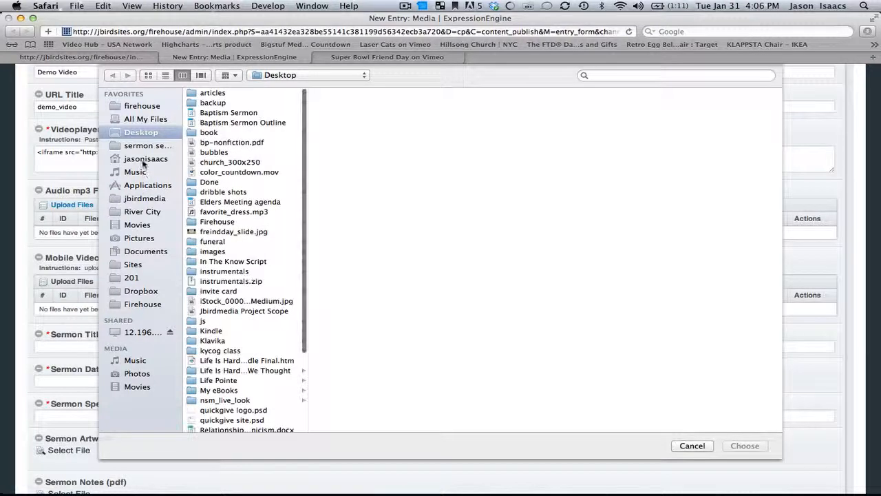
scroll(250, 204, "down", 1)
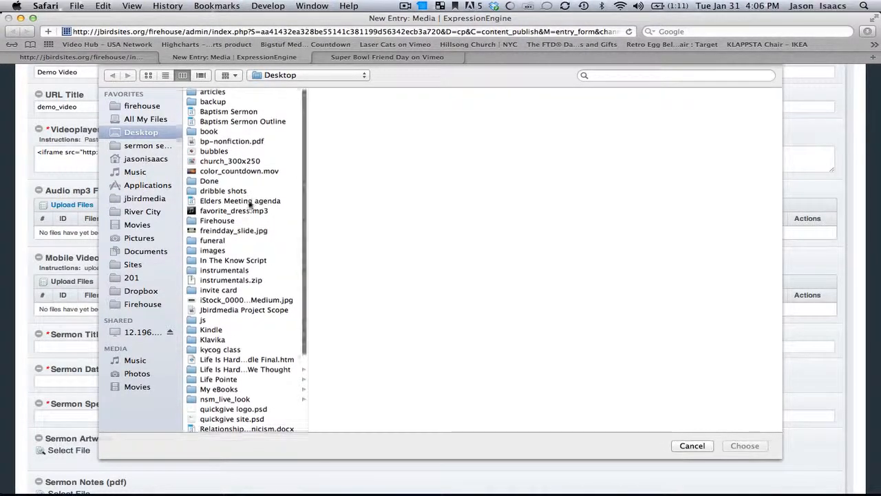
left_click(248, 207)
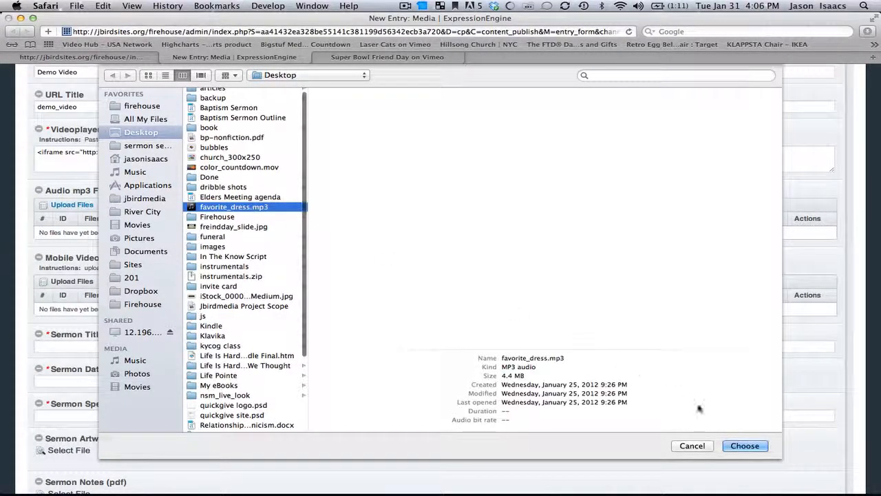
left_click(744, 446)
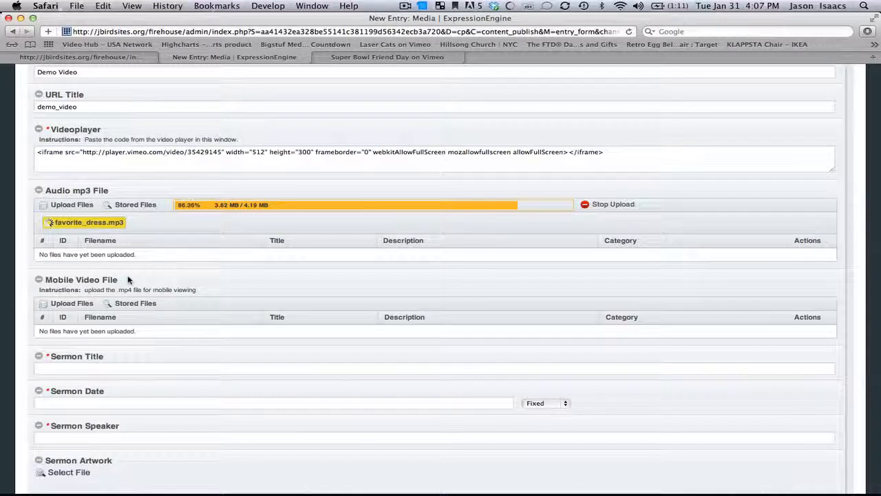
left_click_drag(128, 278, 44, 277)
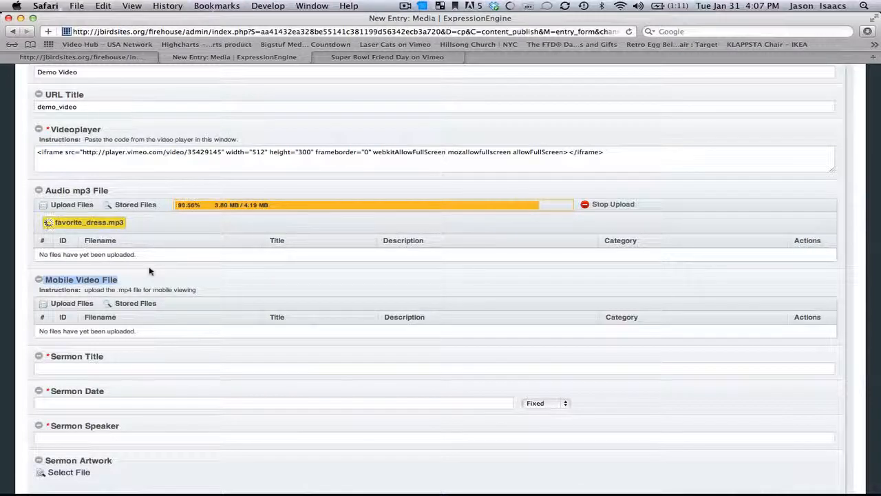
scroll(150, 270, "down", 1)
scroll(149, 269, "down", 1)
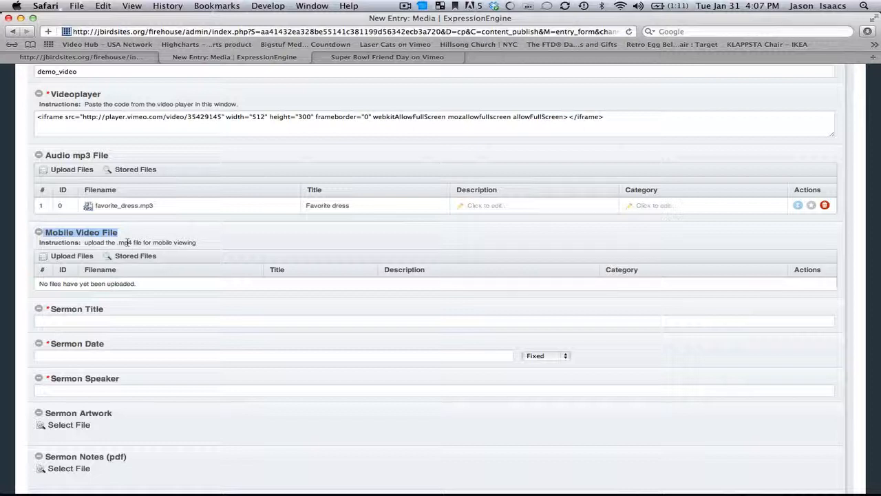
left_click(72, 256)
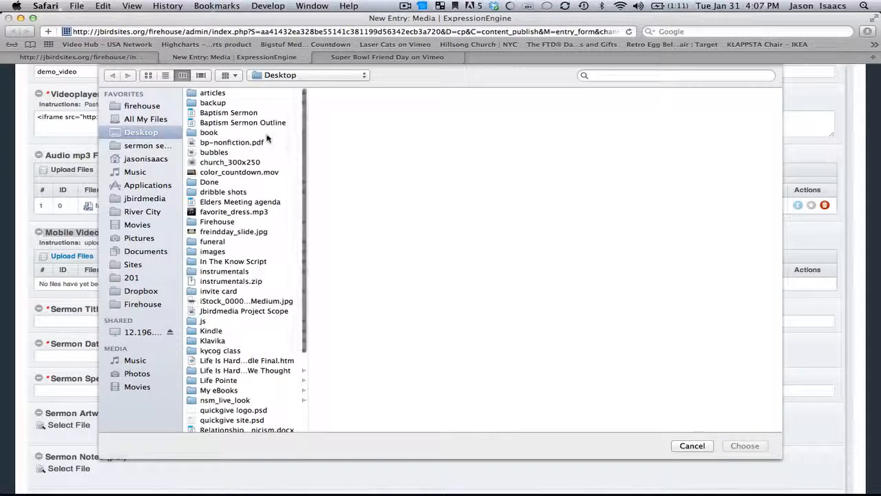
left_click(692, 446)
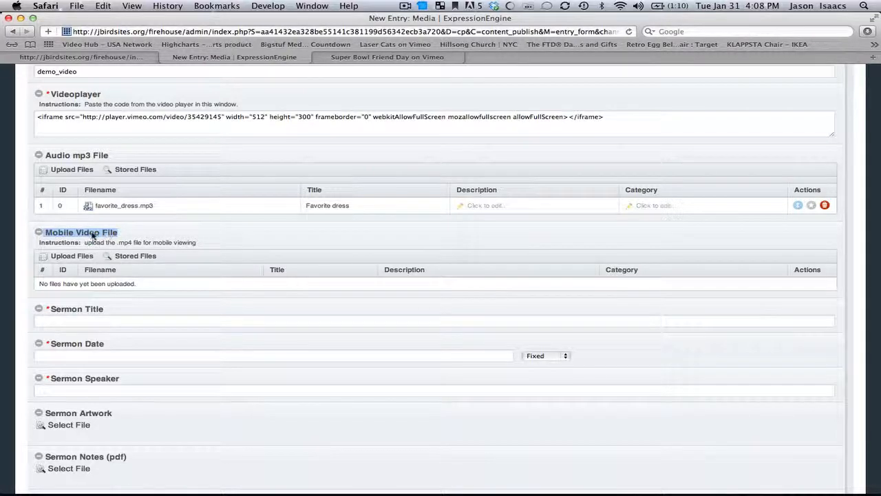
left_click(115, 320)
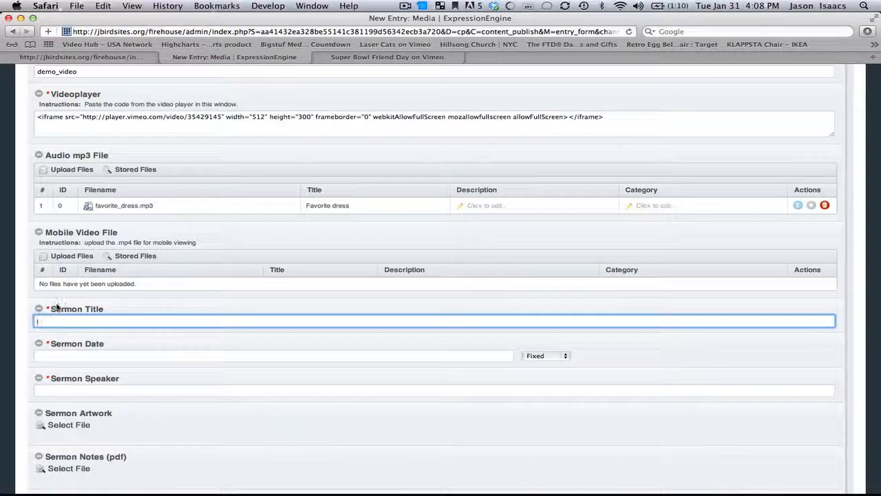
type("Demo Video")
left_click(49, 355)
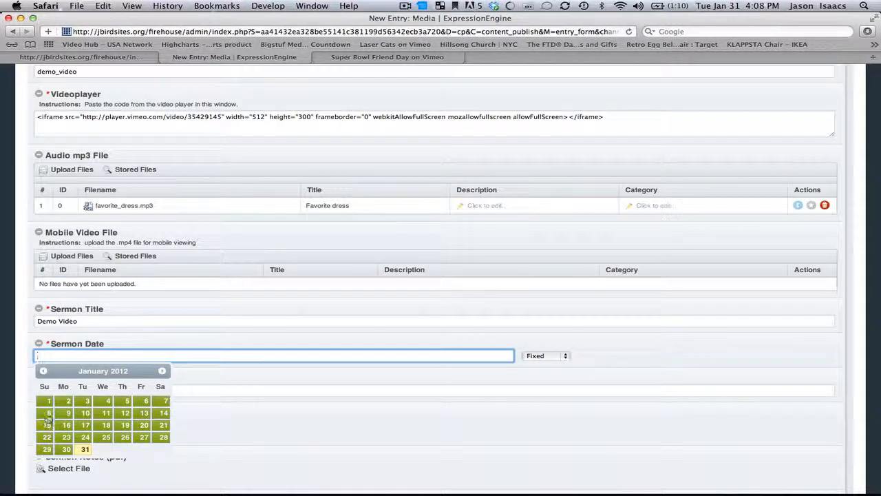
left_click(48, 416)
left_click(63, 391)
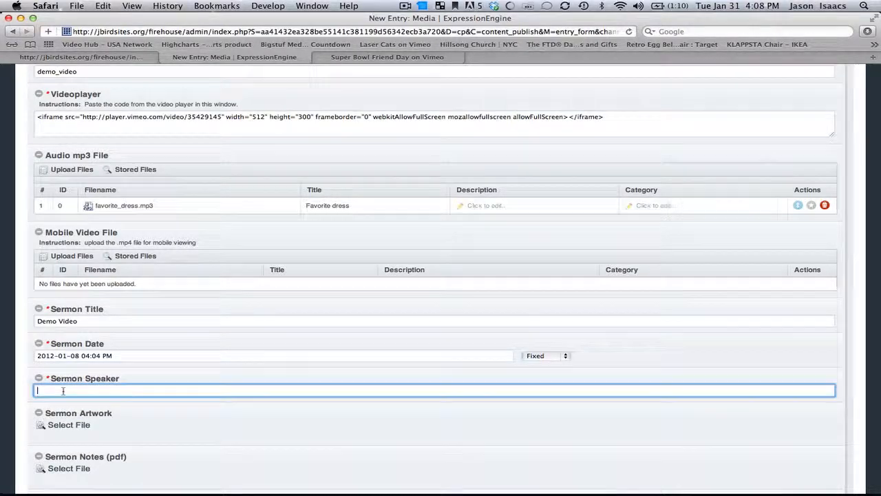
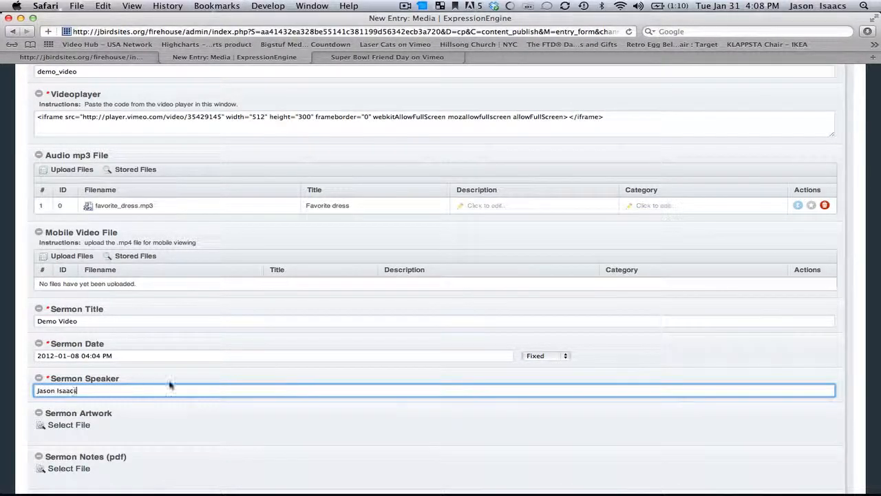
scroll(115, 312, "down", 3)
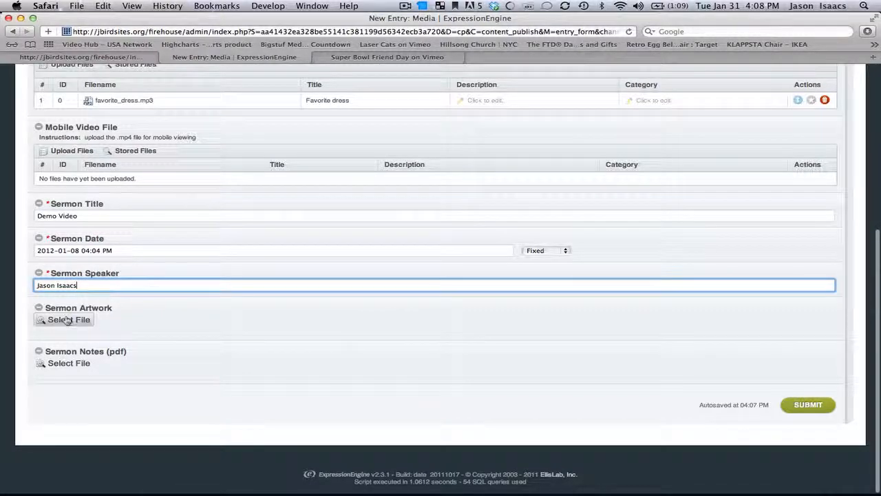
Attach title_slide.jpg from sermon series > At The Movies as the Sermon Artwork
left_click(109, 58)
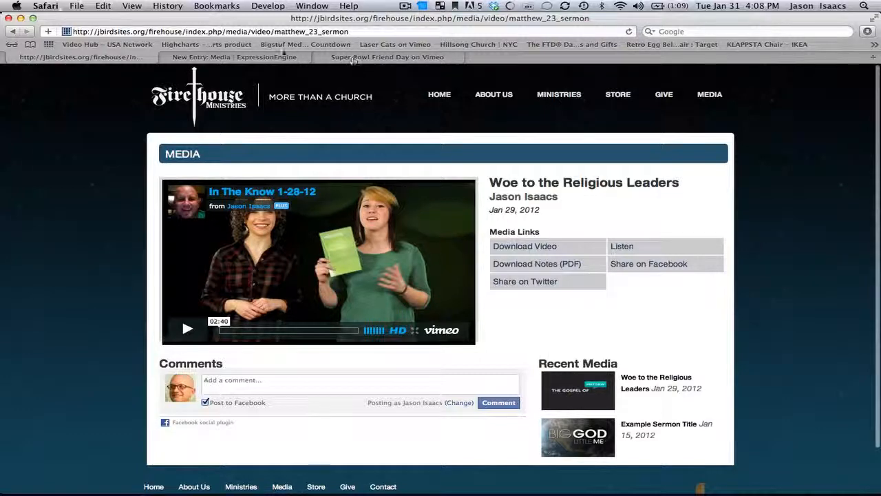
left_click(272, 58)
left_click(69, 320)
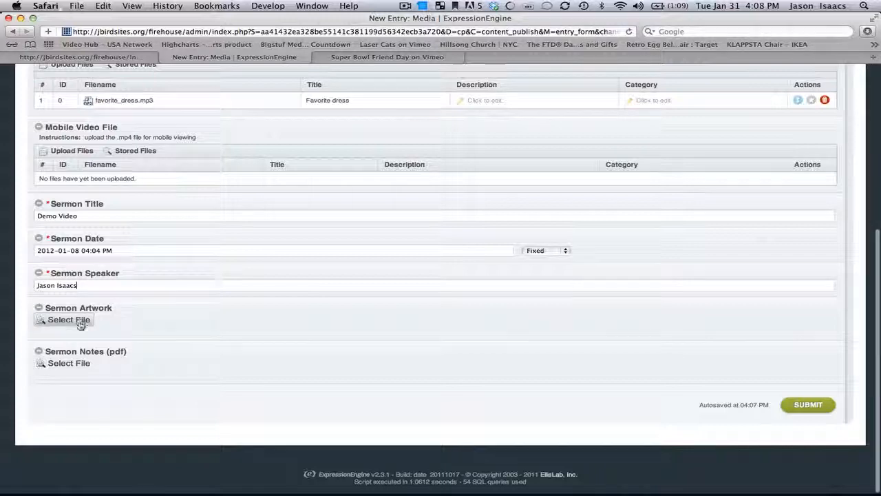
key("super+Tab")
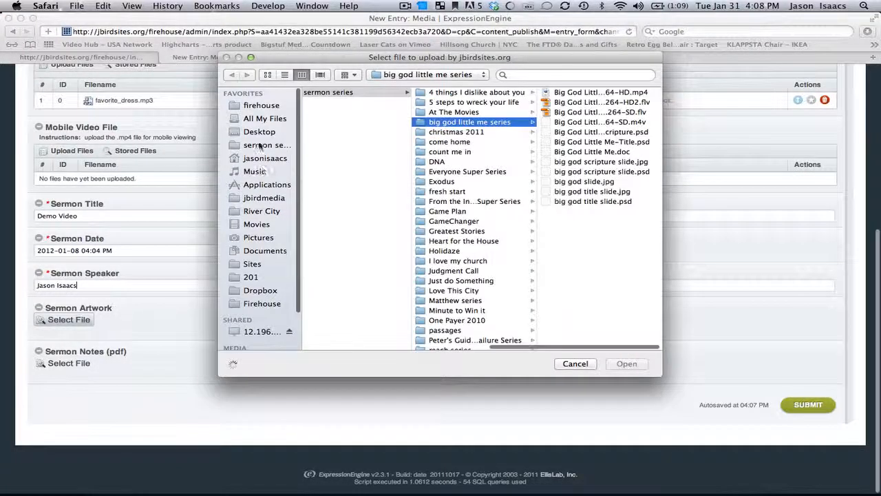
left_click(260, 144)
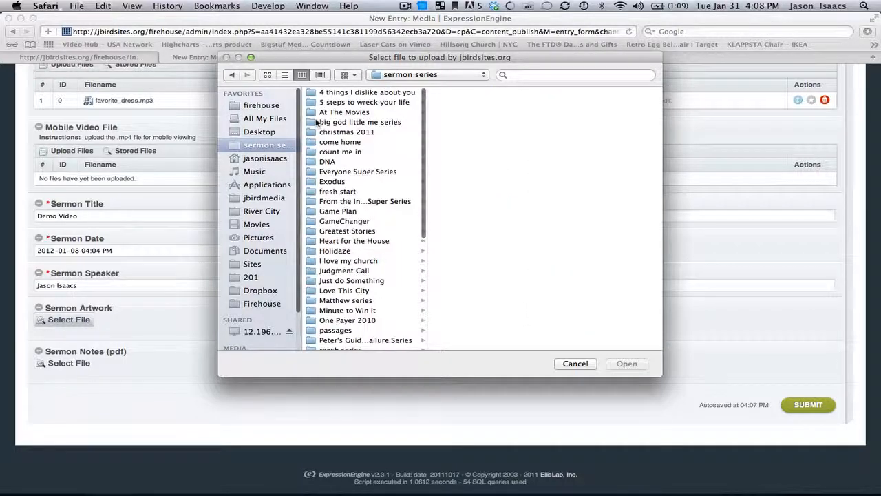
left_click(345, 113)
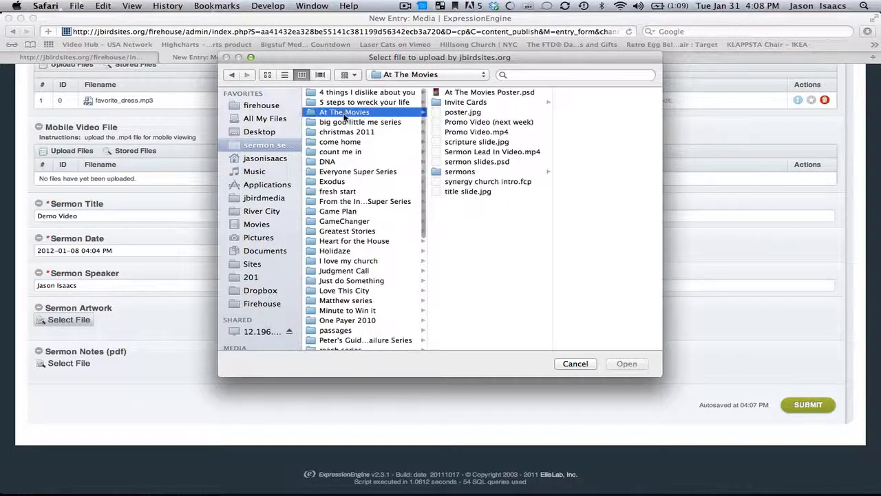
left_click(469, 191)
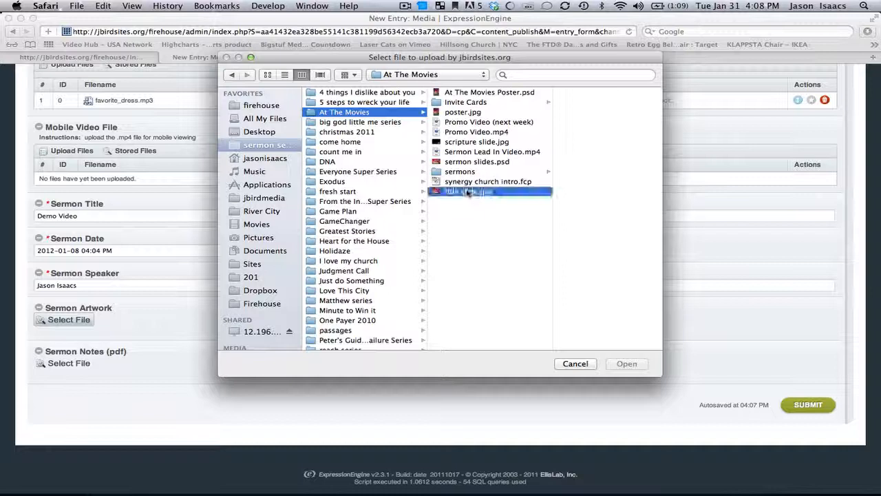
left_click(625, 364)
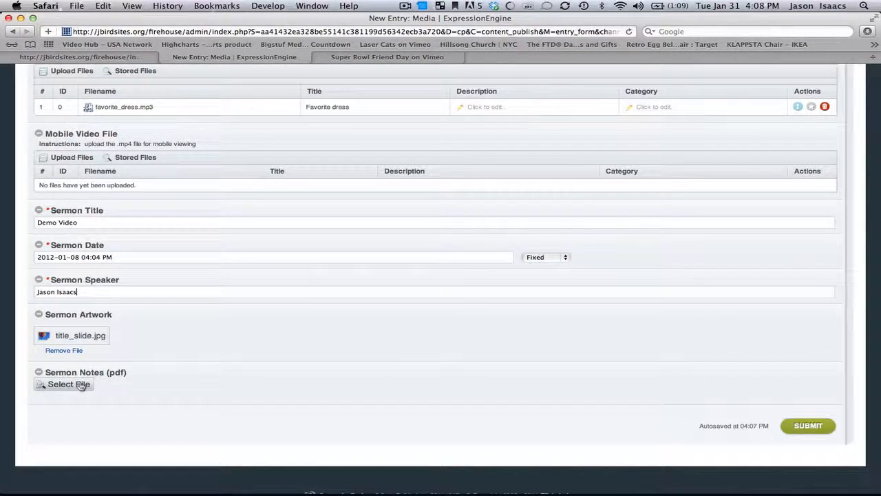
Upload jbirdmedia_project_scope.pdf from the Desktop into the Sermon Notes (pdf) field
left_click(80, 384)
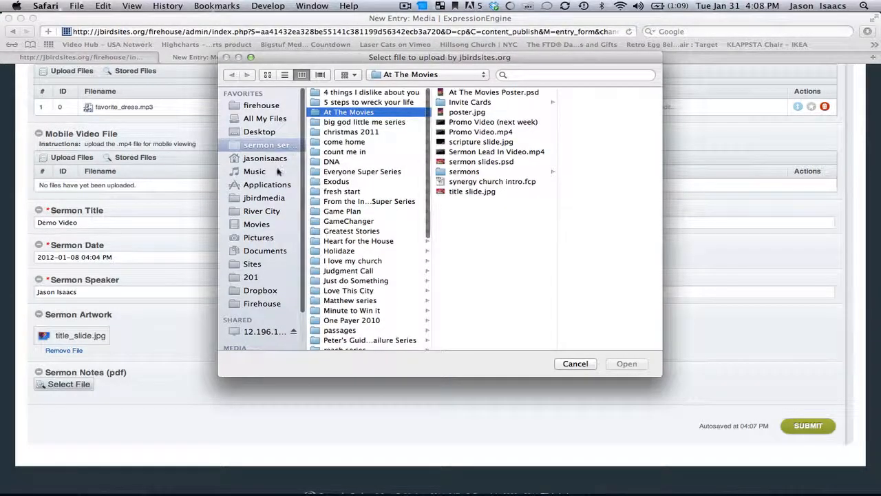
left_click(261, 131)
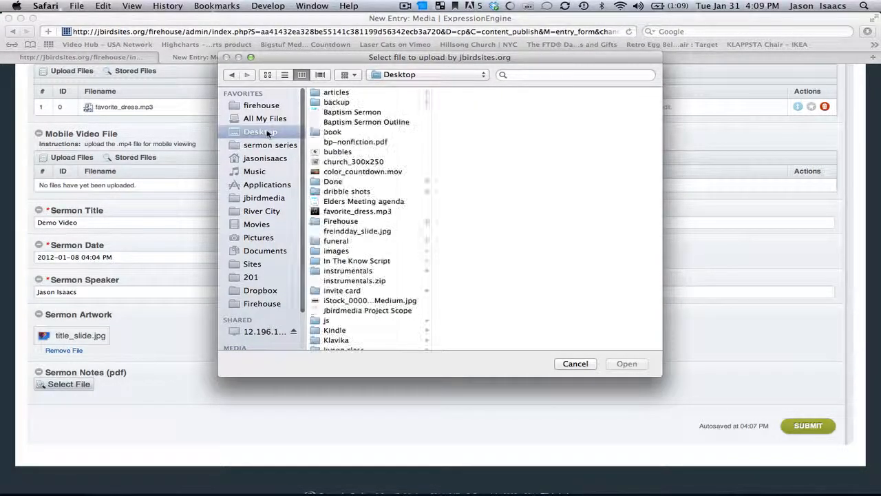
scroll(357, 138, "down", 1)
left_click(357, 139)
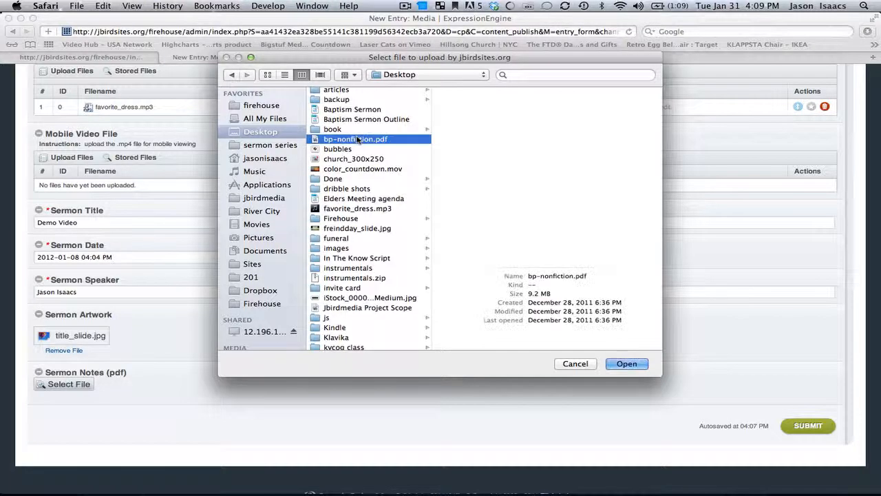
scroll(358, 153, "down", 5)
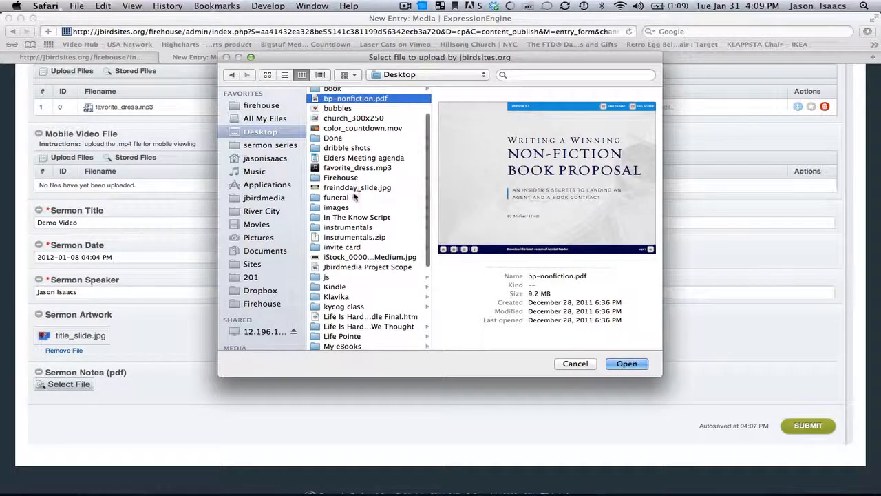
left_click(351, 266)
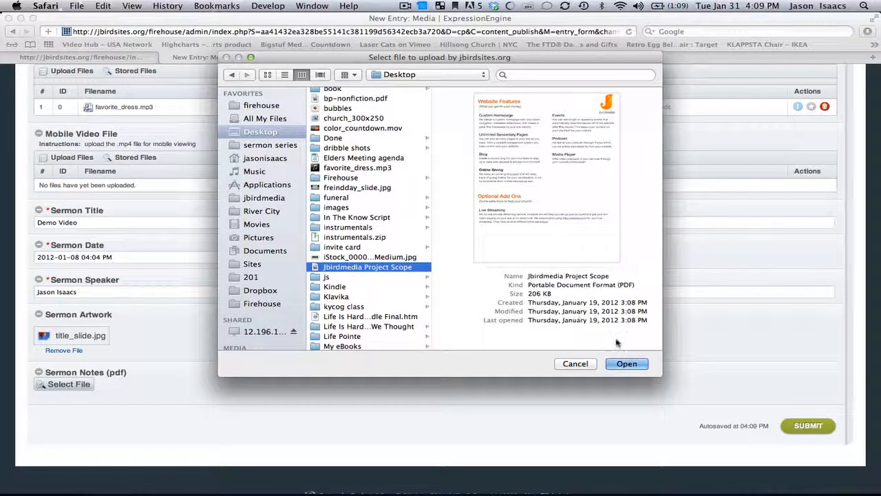
left_click(626, 363)
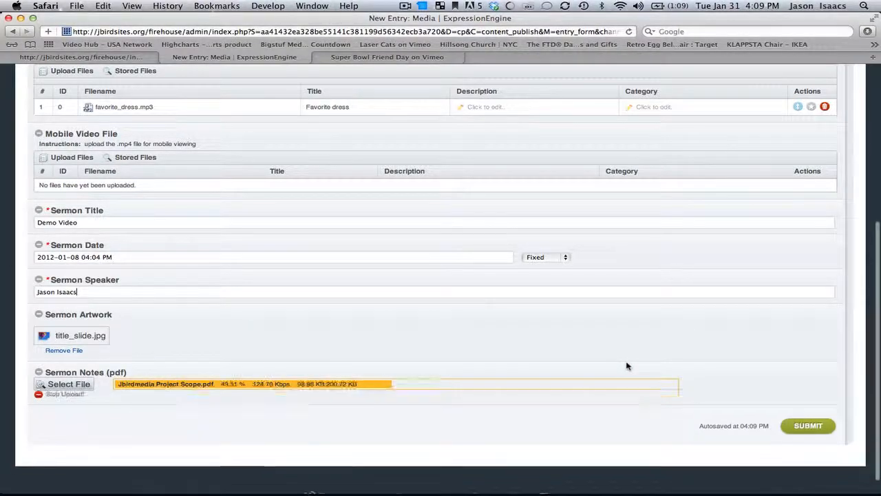
scroll(387, 246, "up", 2)
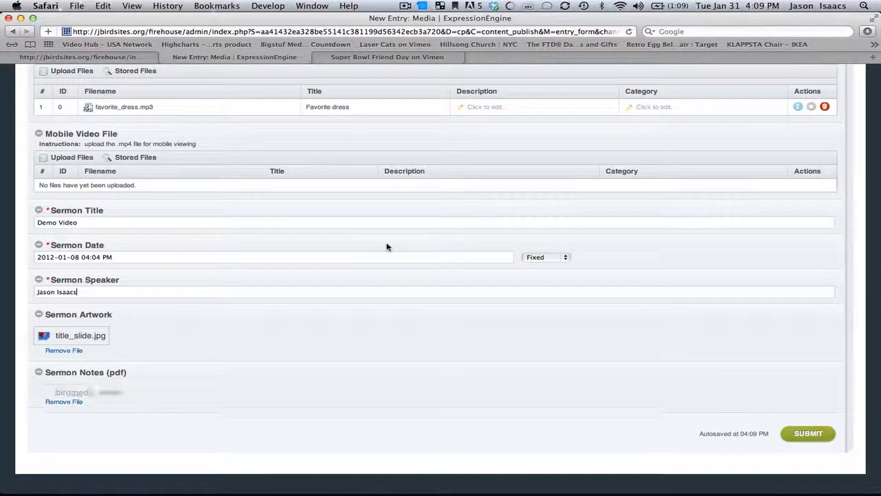
scroll(387, 246, "up", 5)
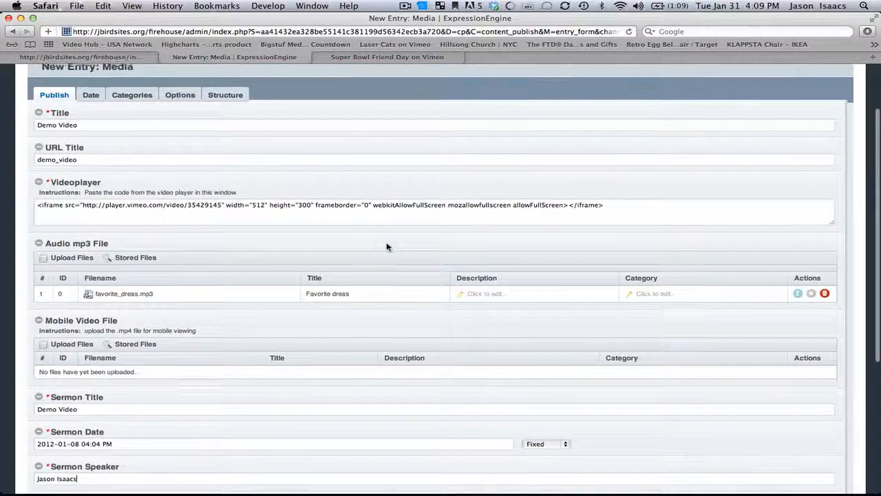
scroll(387, 246, "down", 3)
scroll(387, 246, "down", 5)
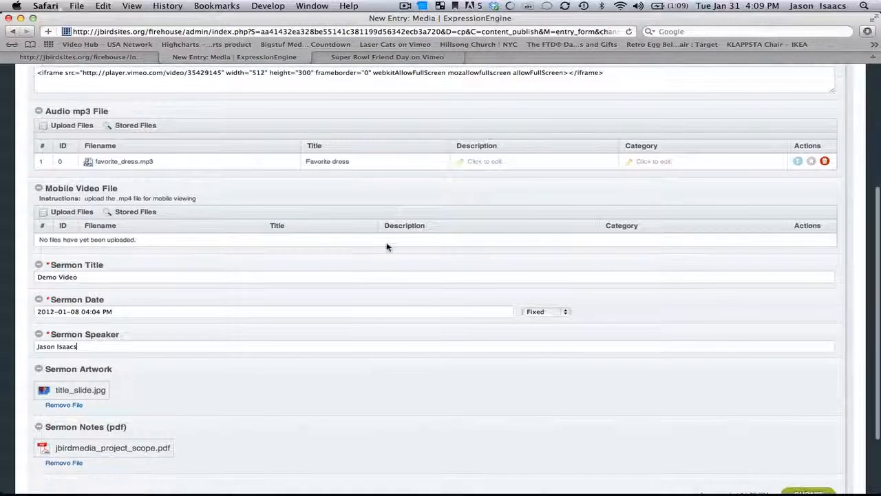
scroll(387, 246, "down", 1)
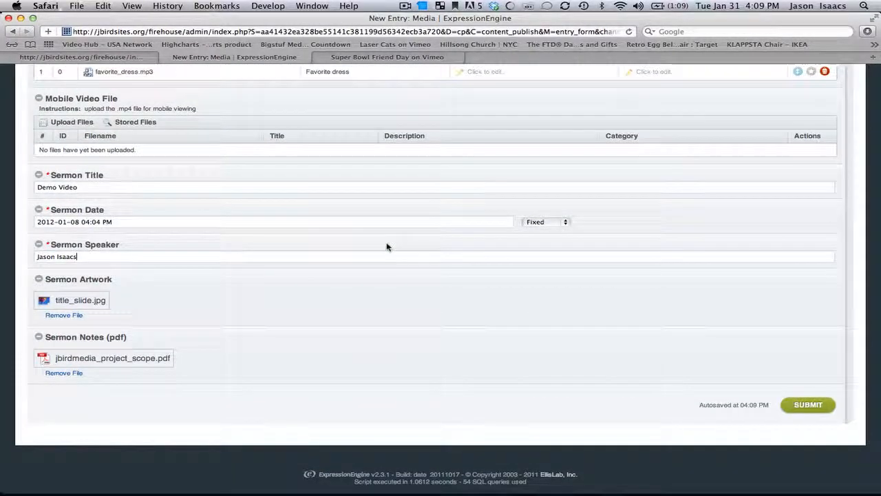
Submit the Demo Video media entry and let its file uploads finish
left_click(805, 406)
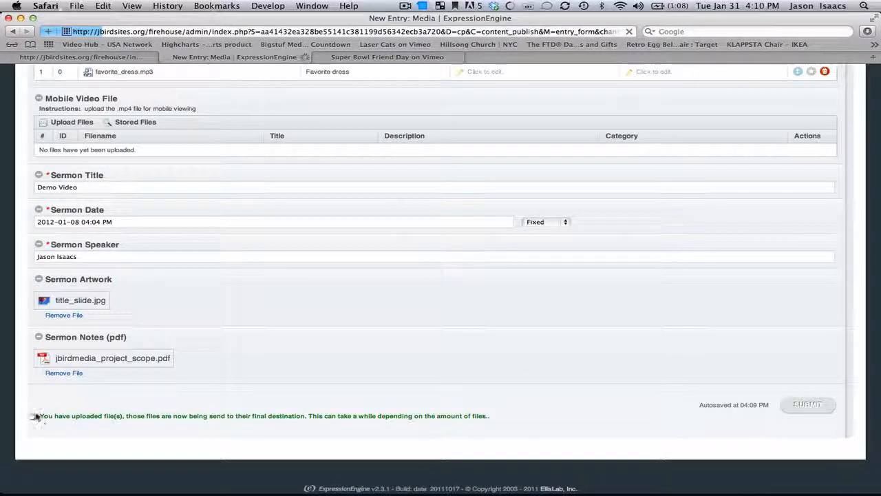
scroll(185, 303, "up", 3)
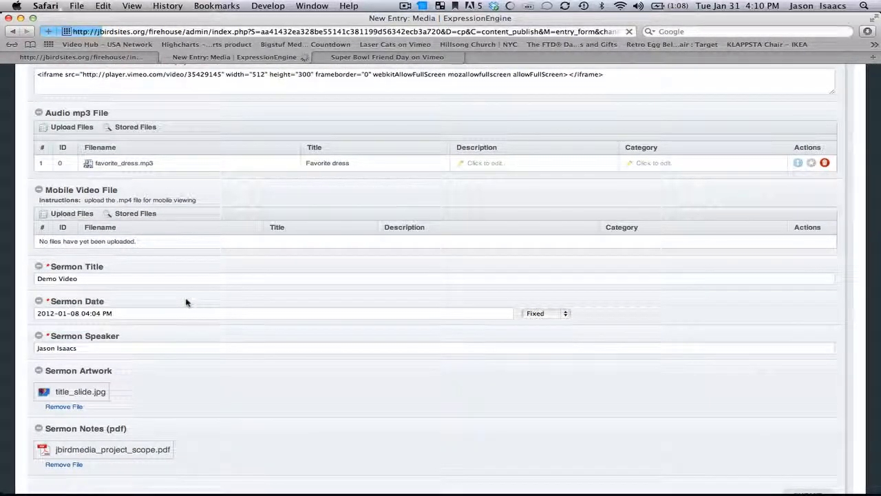
scroll(186, 303, "down", 3)
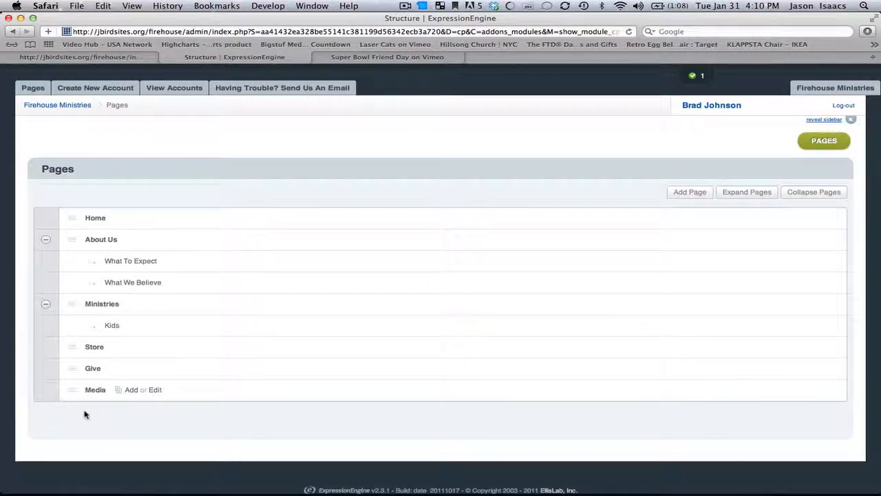
left_click(157, 58)
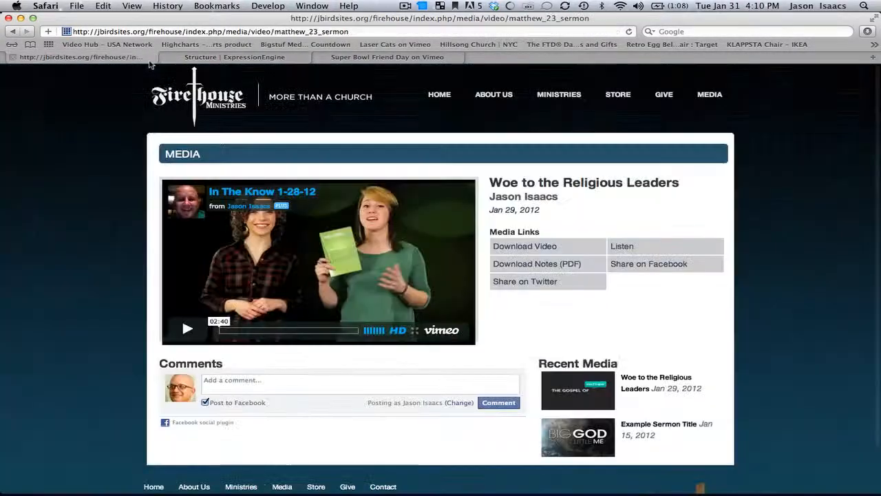
left_click(707, 99)
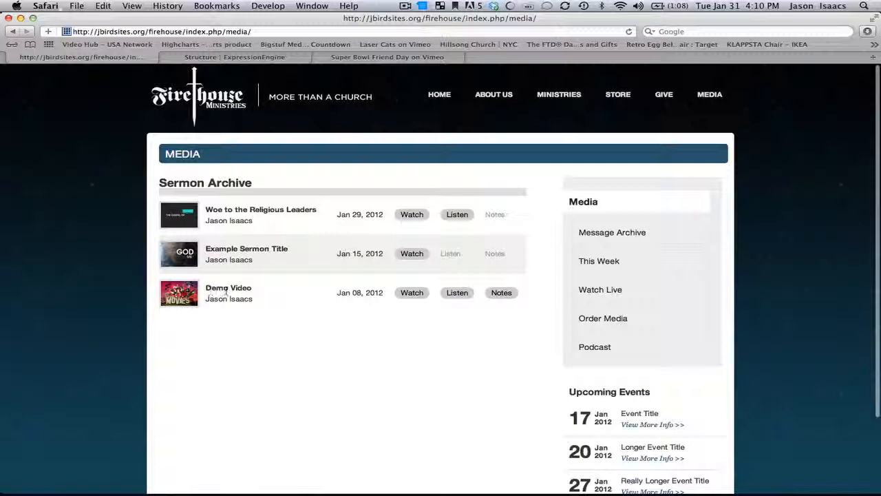
left_click(416, 298)
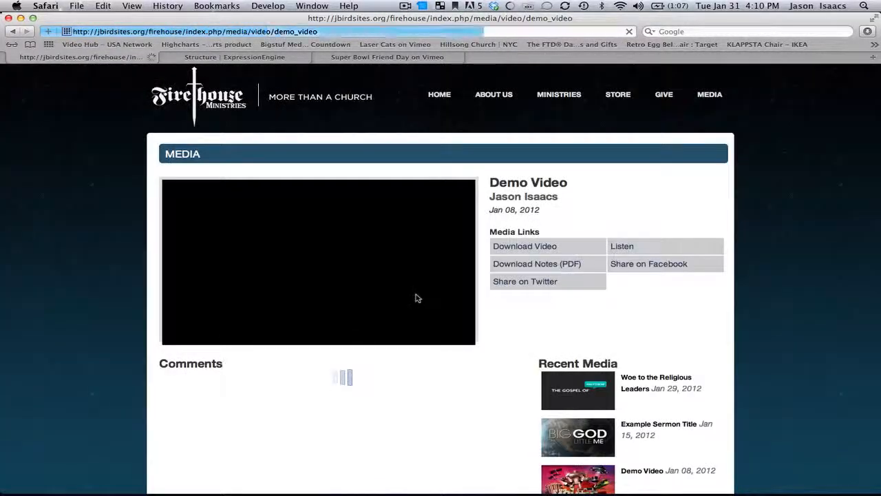
left_click(12, 33)
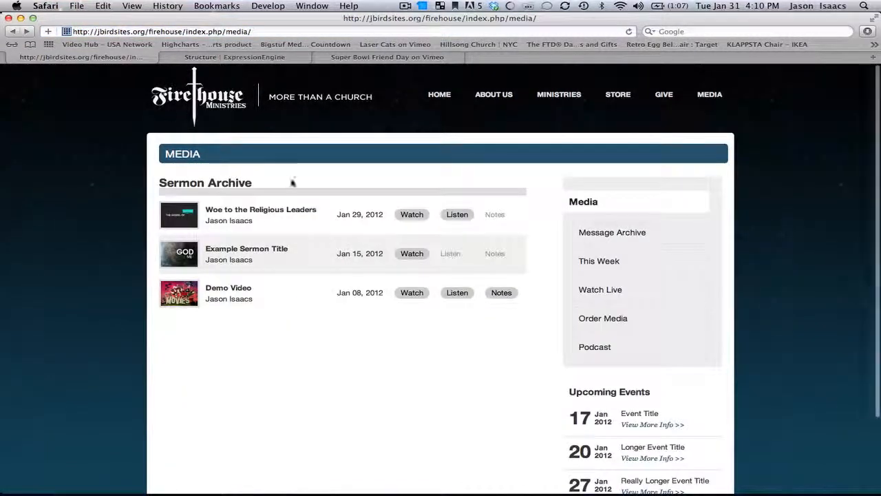
Test Demo Video's Listen mp3 playback and its Notes PDF from the Sermon Archive
left_click(457, 292)
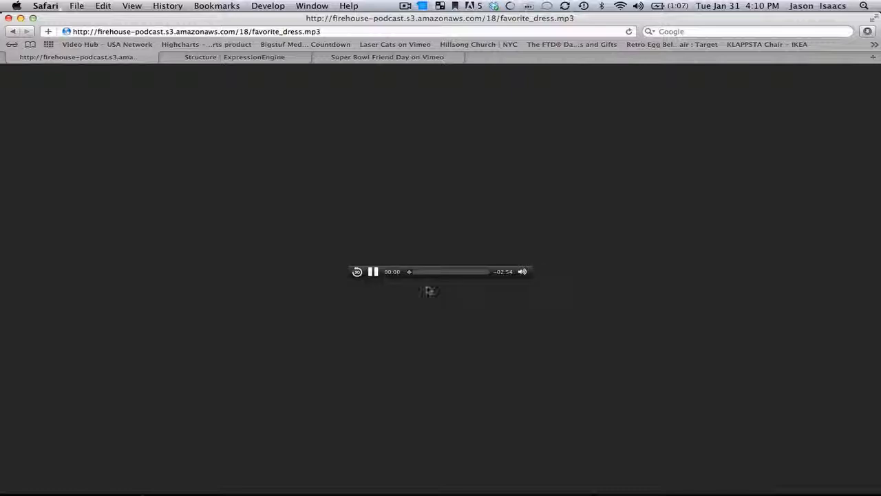
left_click(374, 272)
left_click(15, 33)
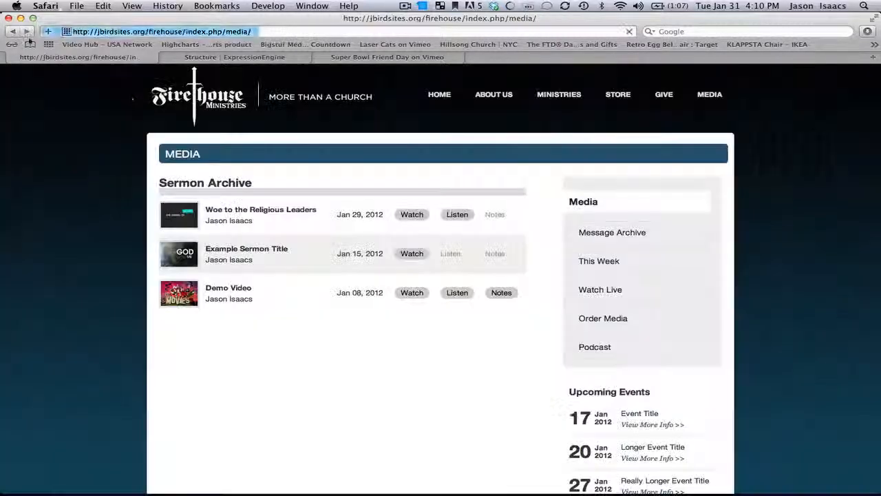
left_click(508, 294)
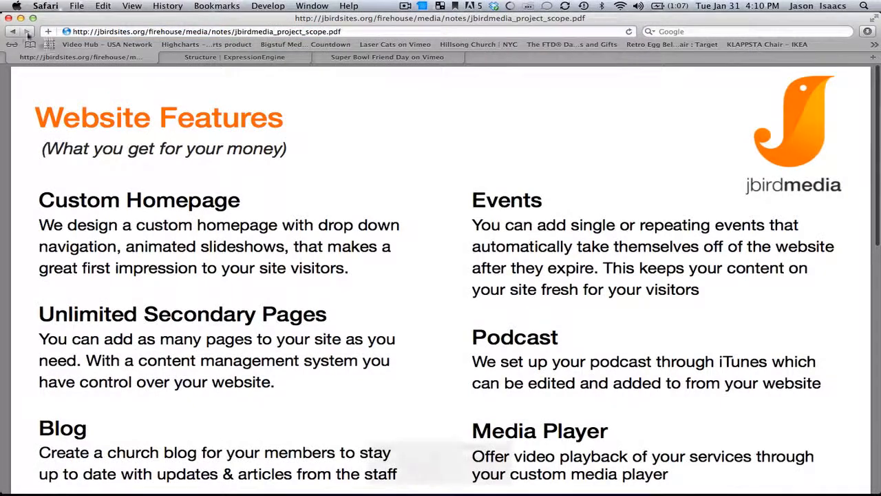
left_click(13, 31)
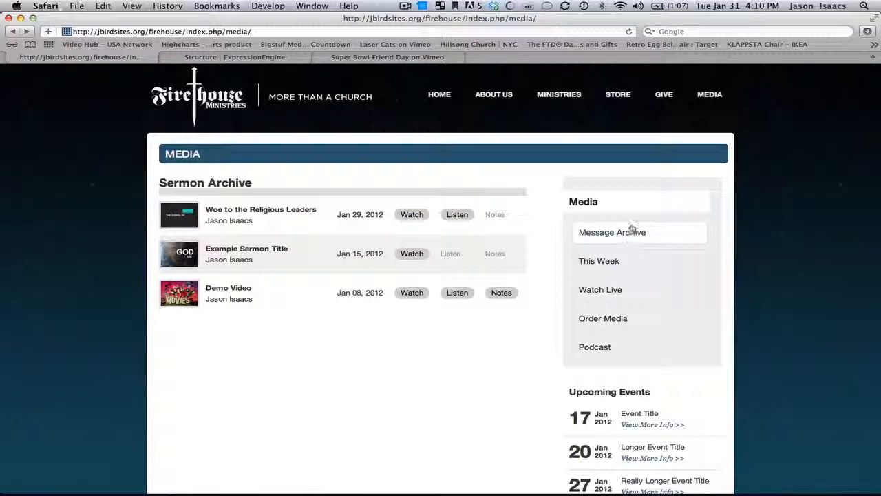
scroll(625, 251, "down", 2)
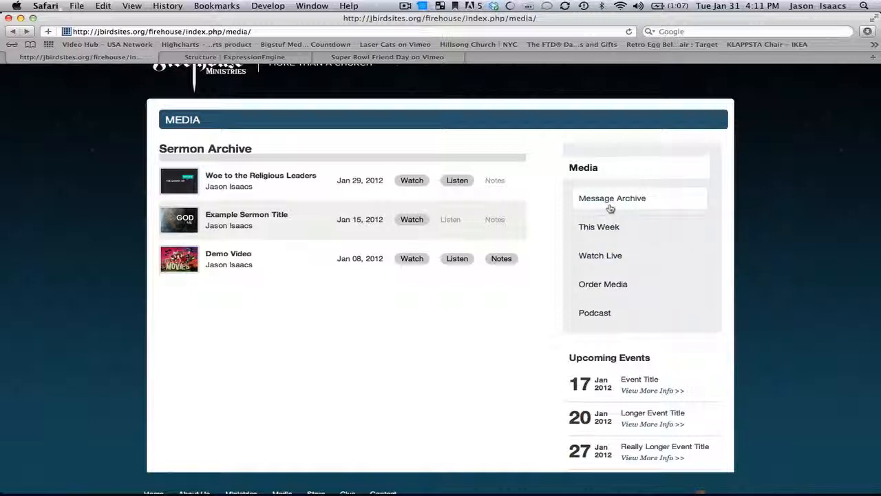
Open Edit Channel Entries for the Media page from the ExpressionEngine Structure list
left_click(292, 58)
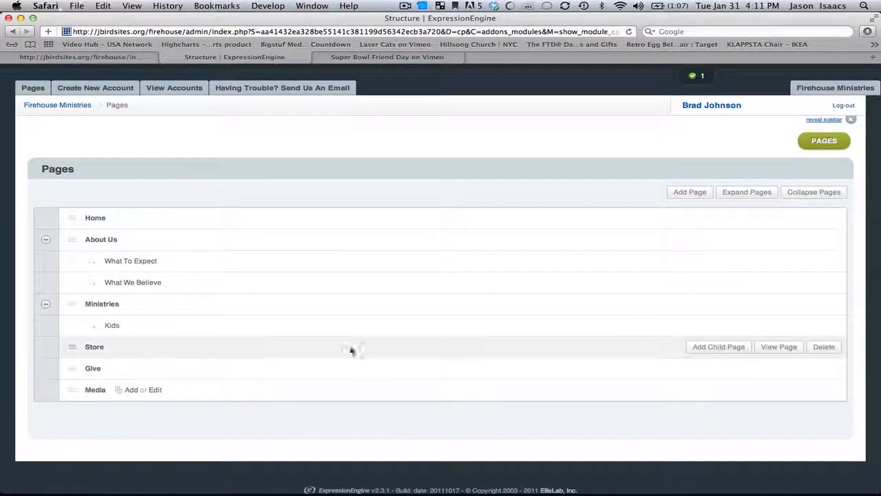
left_click(155, 390)
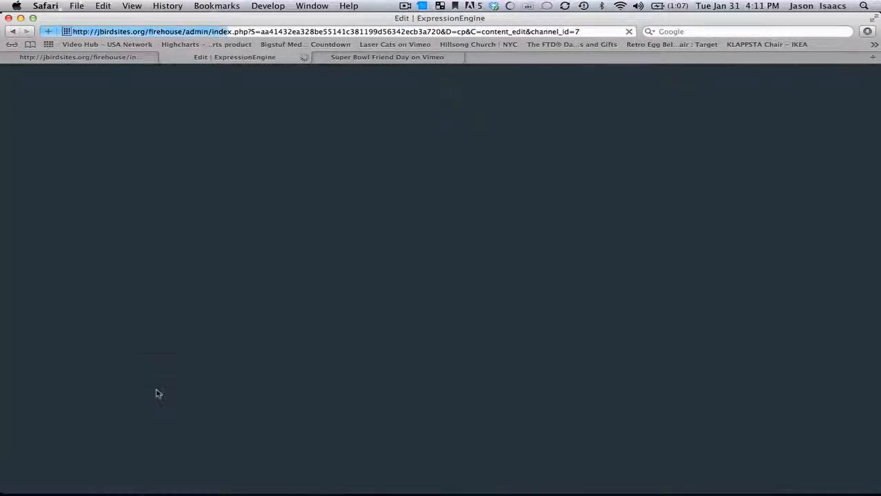